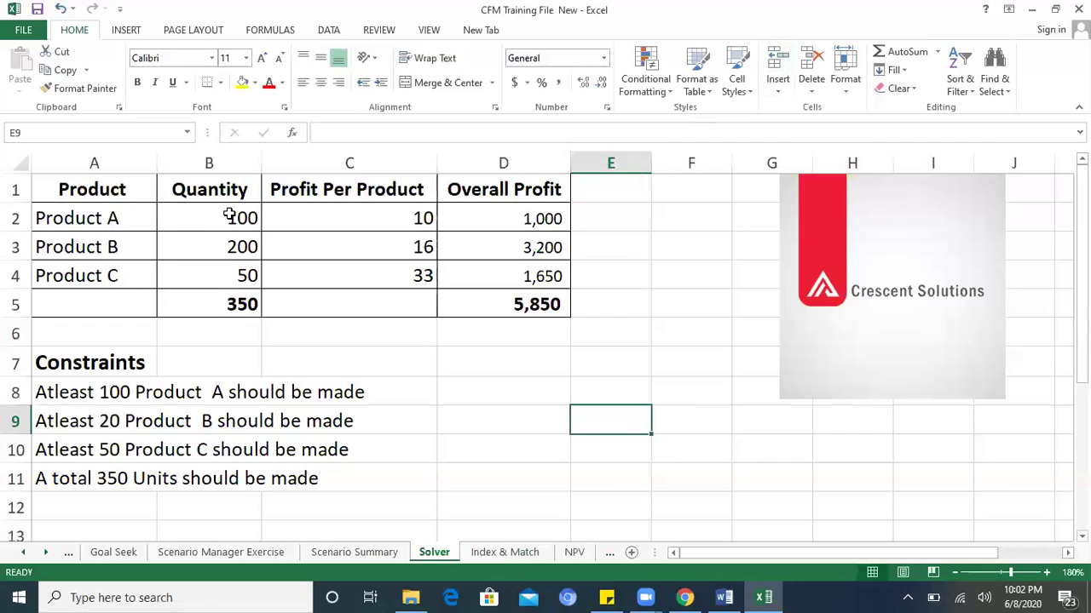
- Inspect the formulas behind the total quantity in B5, Product A's overall profit in D2 and the total profit in D5
click(228, 304)
double_click(229, 305)
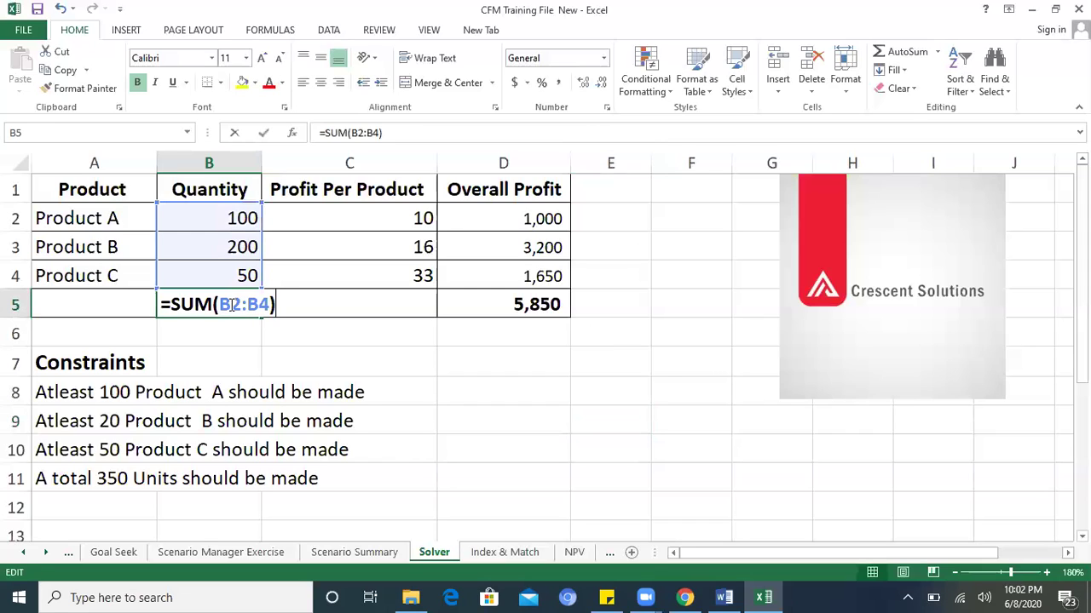
key(Escape)
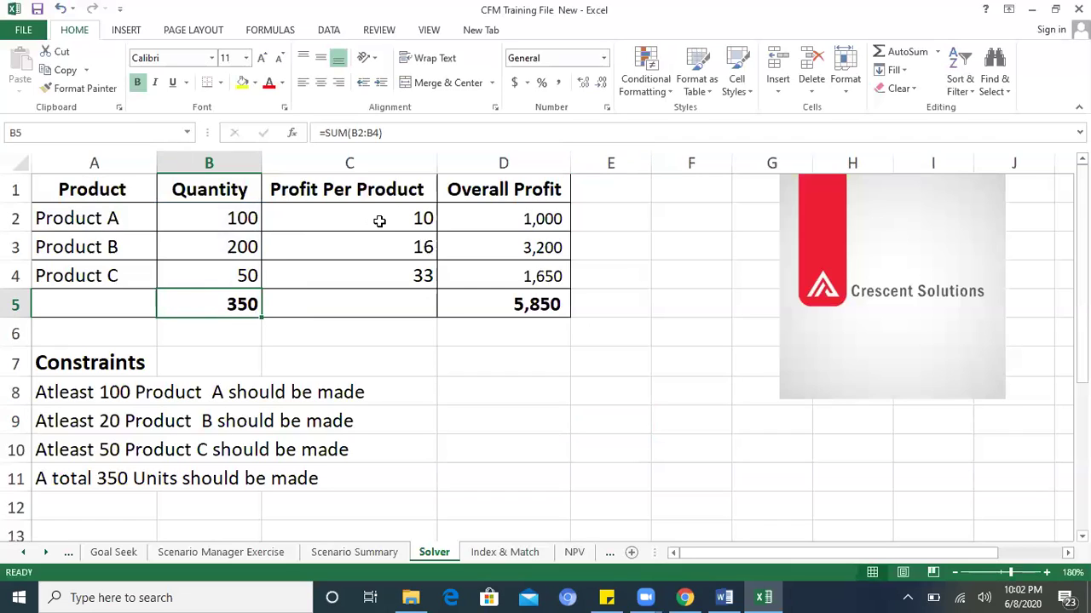
click(466, 214)
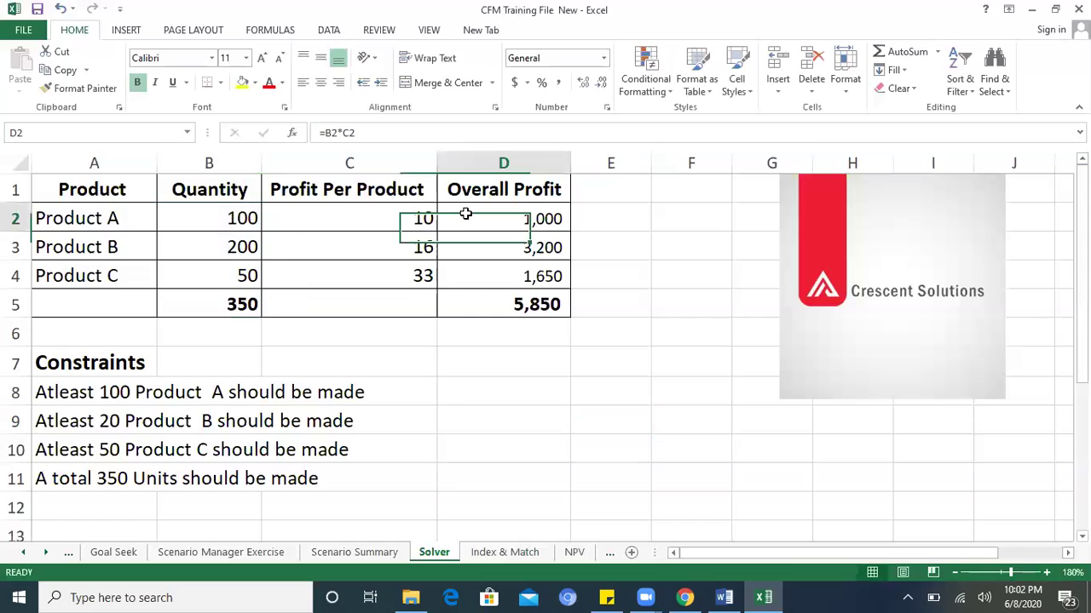
key(F2)
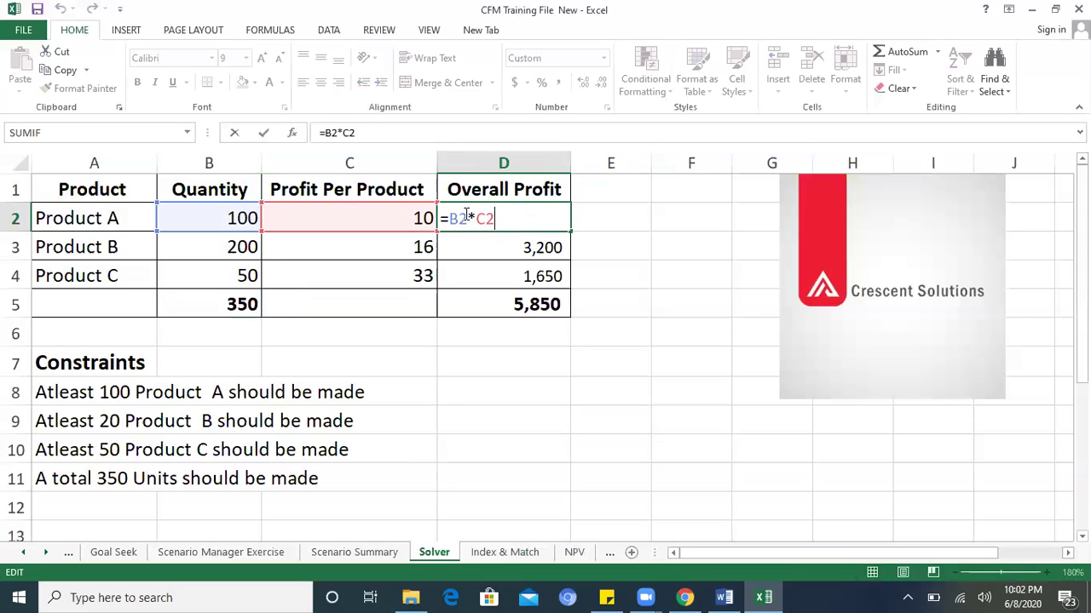
key(Escape)
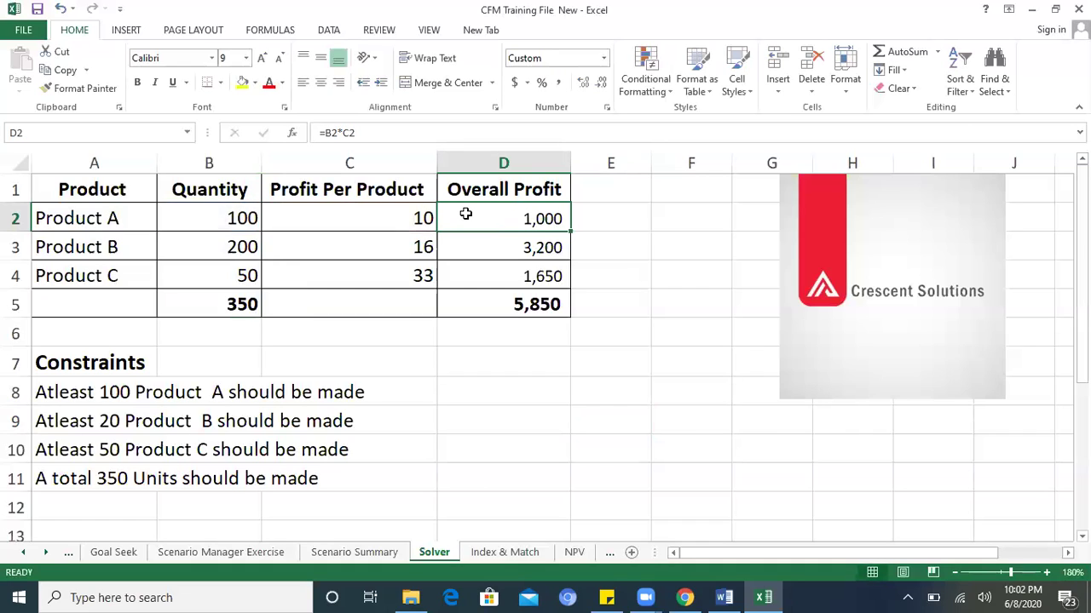
key(Down)
key(Down)
key(Down)
key(F2)
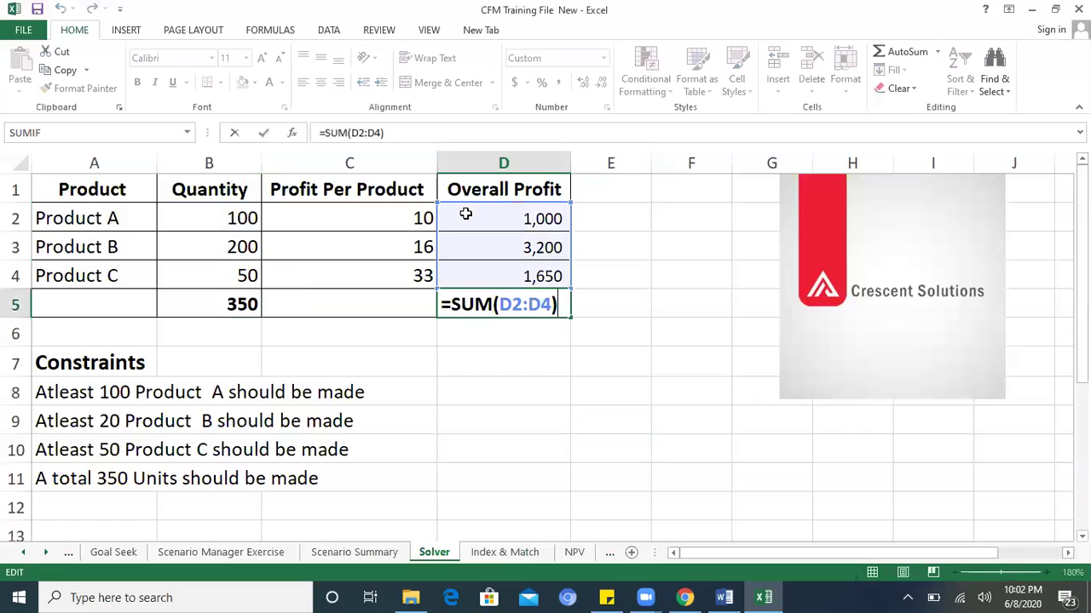
key(Escape)
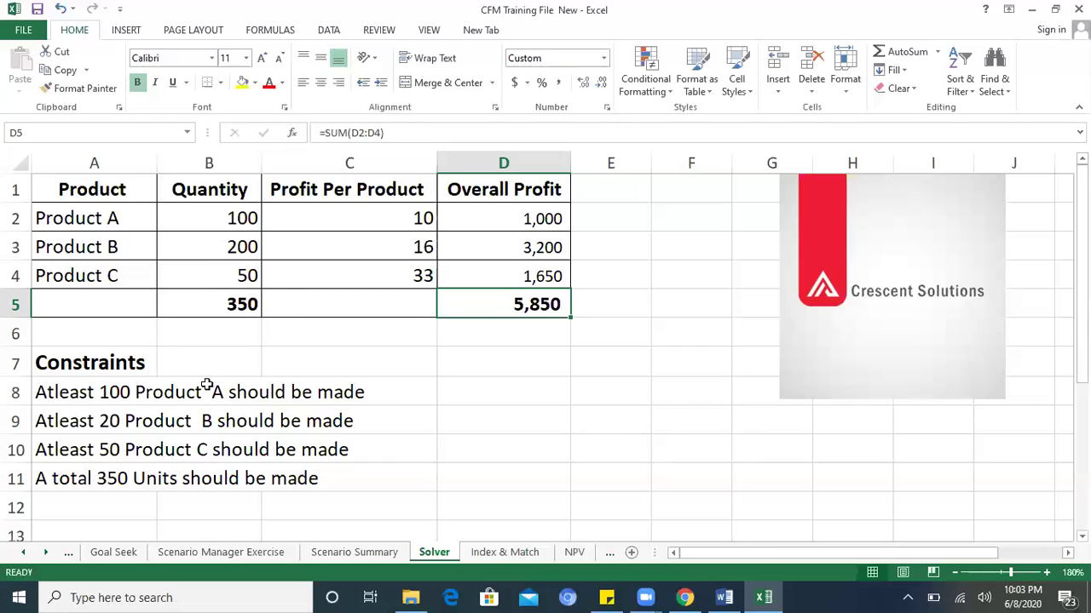
- Enter the operator >= in D8, D9 and D10 beside the minimum-quantity constraints for Products A, B and C
click(496, 384)
text(>=)
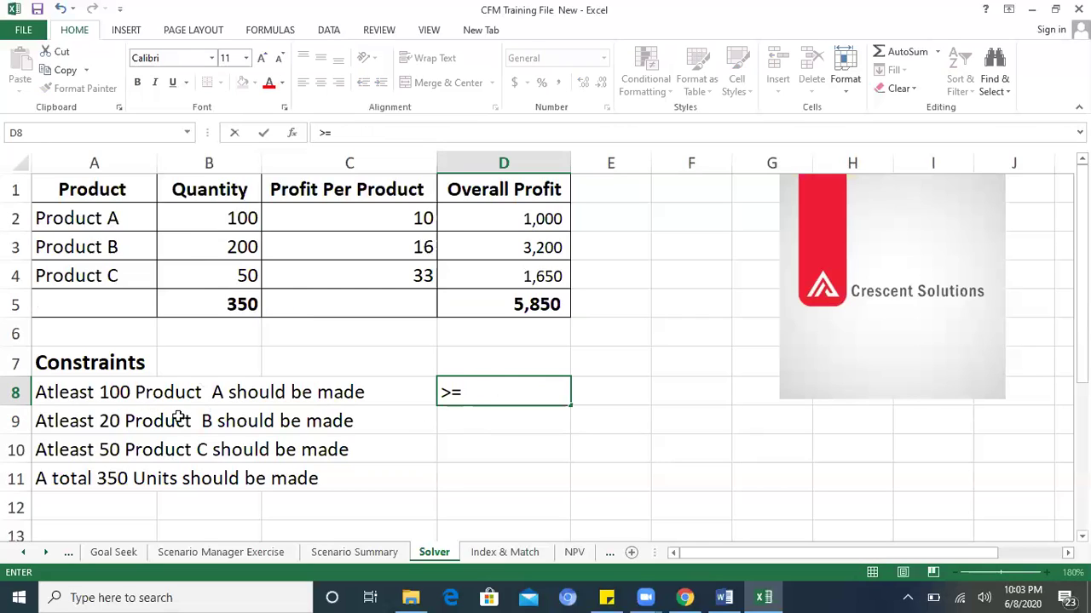
click(459, 421)
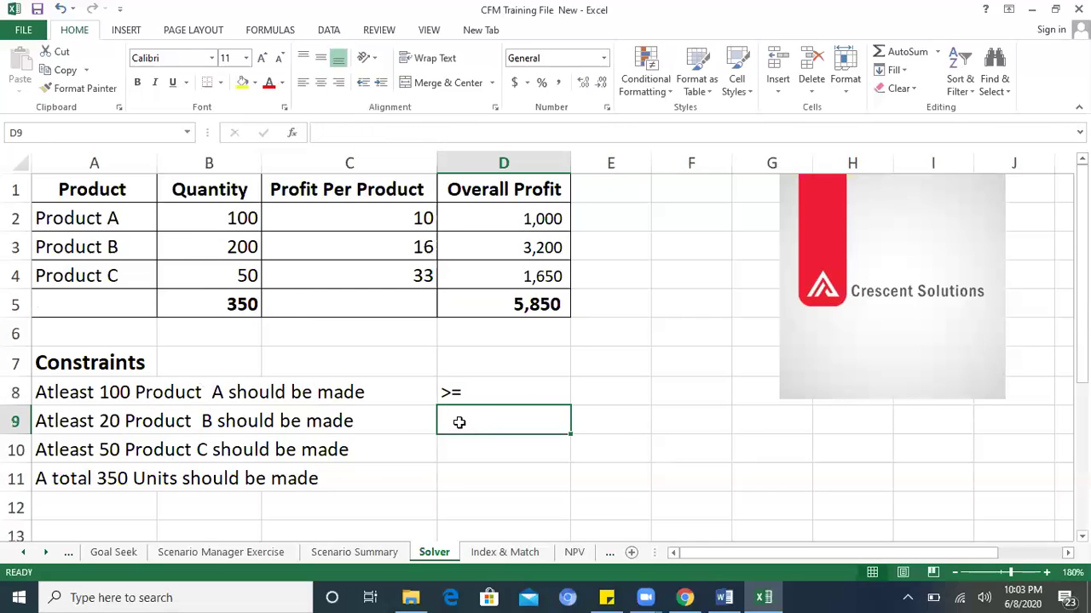
text(>=)
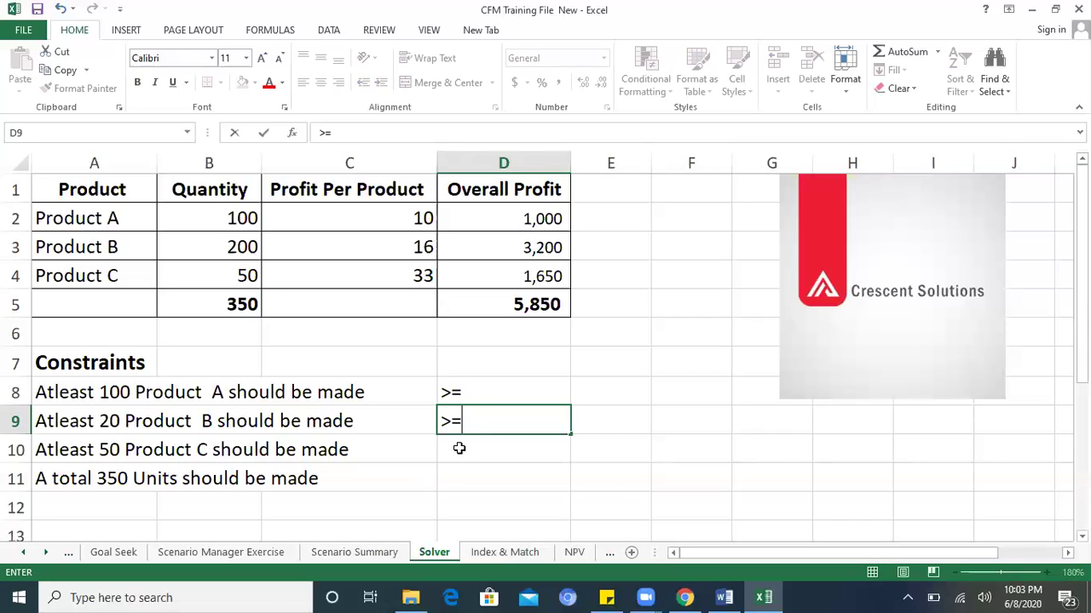
click(459, 448)
text(>)
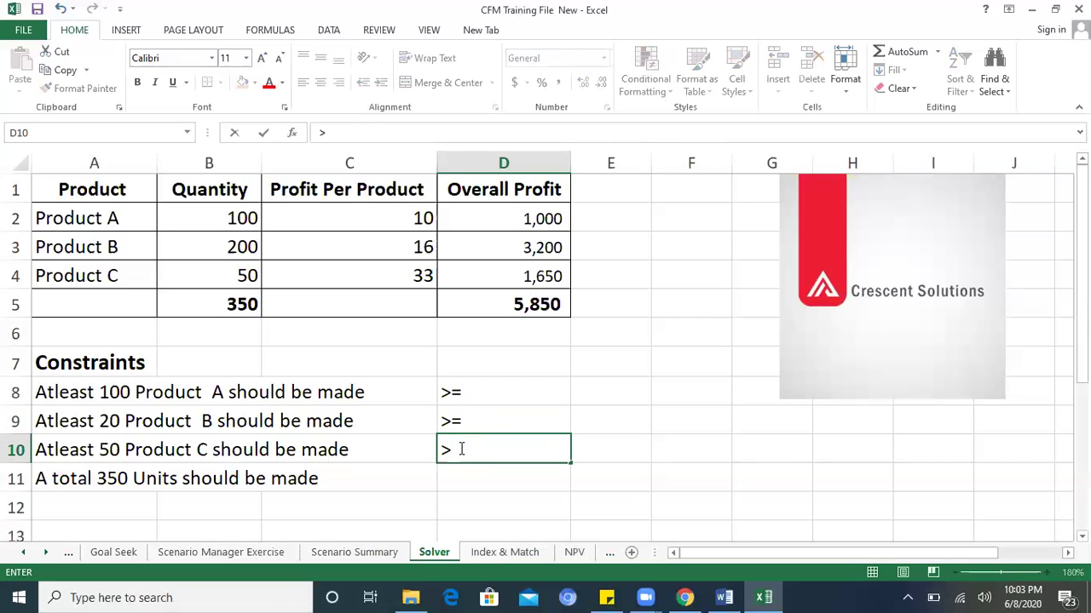
text(=)
key(Return)
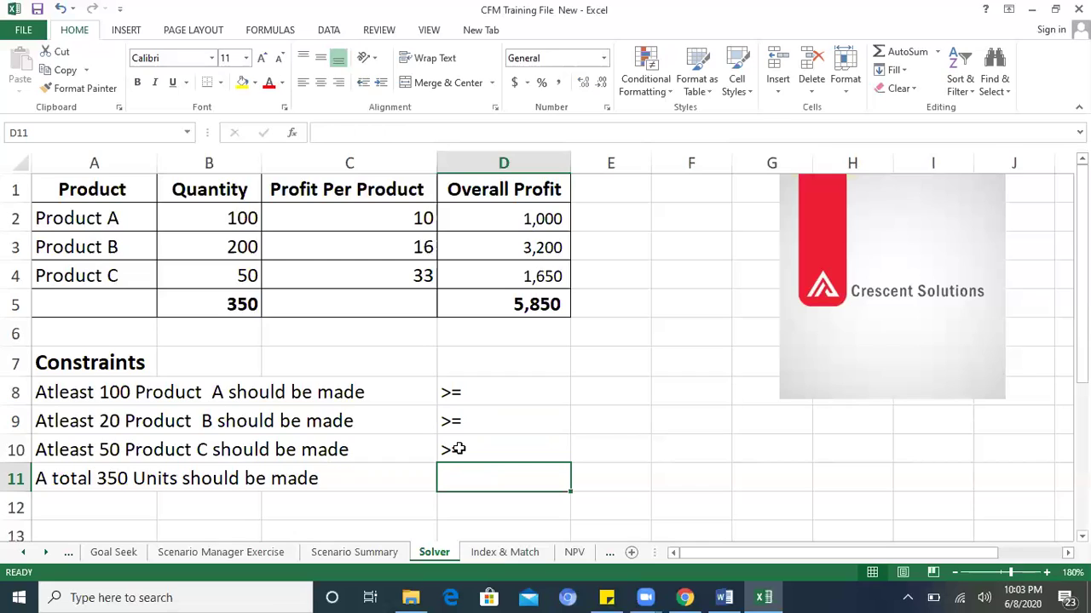
- Enter =350 in D11 beside the total units constraint
text(35)
key(BackSpace)
key(BackSpace)
text(=350)
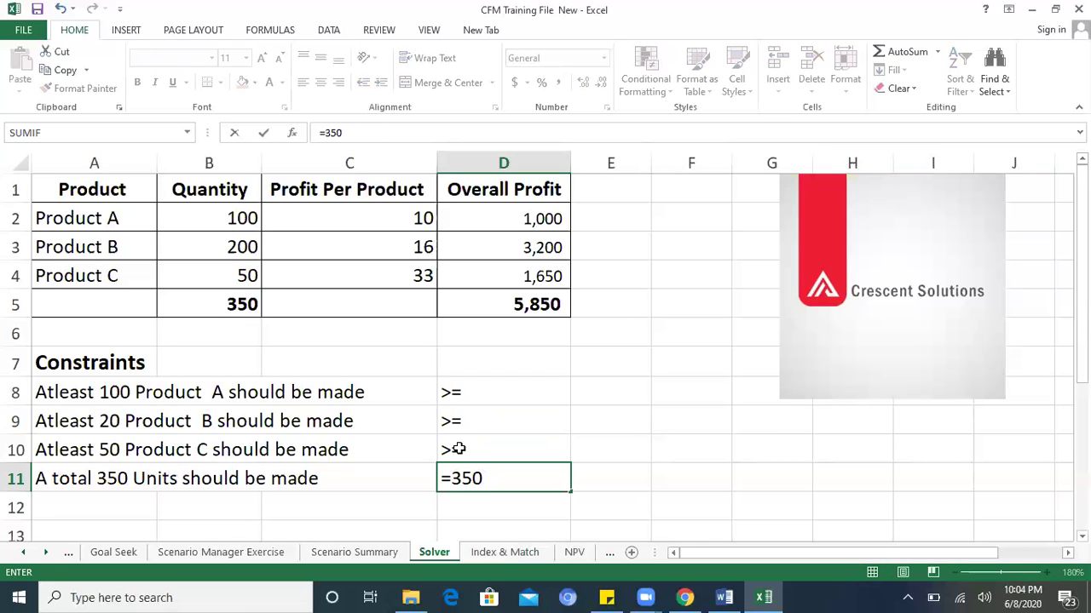
key(Up)
- Review the constraint entries in D8:D11, the total profit and total quantity cells, and the product quantities in B2:B4
drag(485, 402, 499, 478)
click(534, 310)
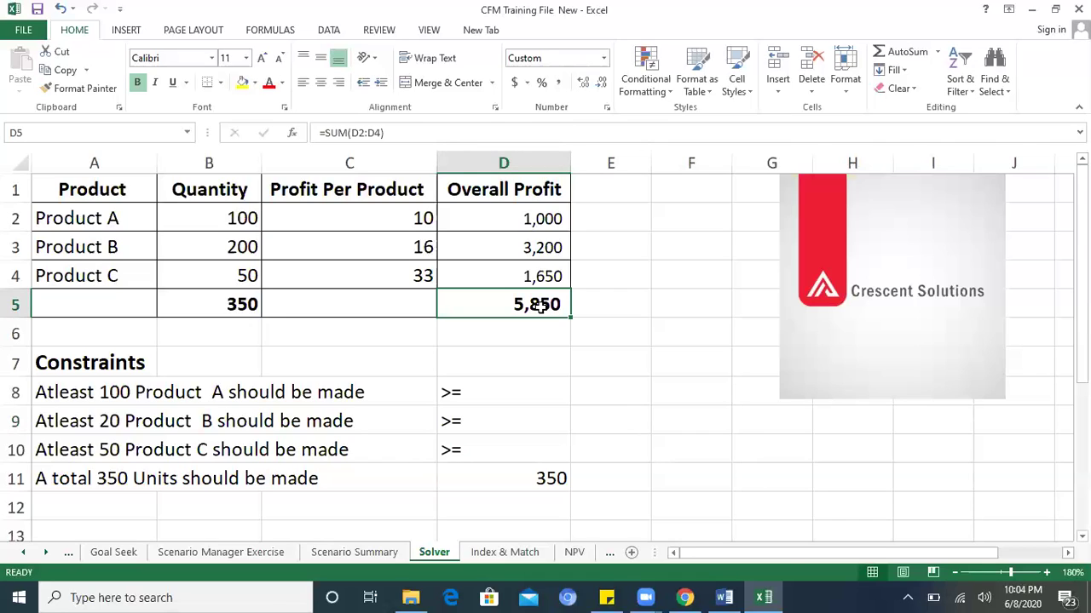
click(509, 383)
drag(529, 495, 533, 480)
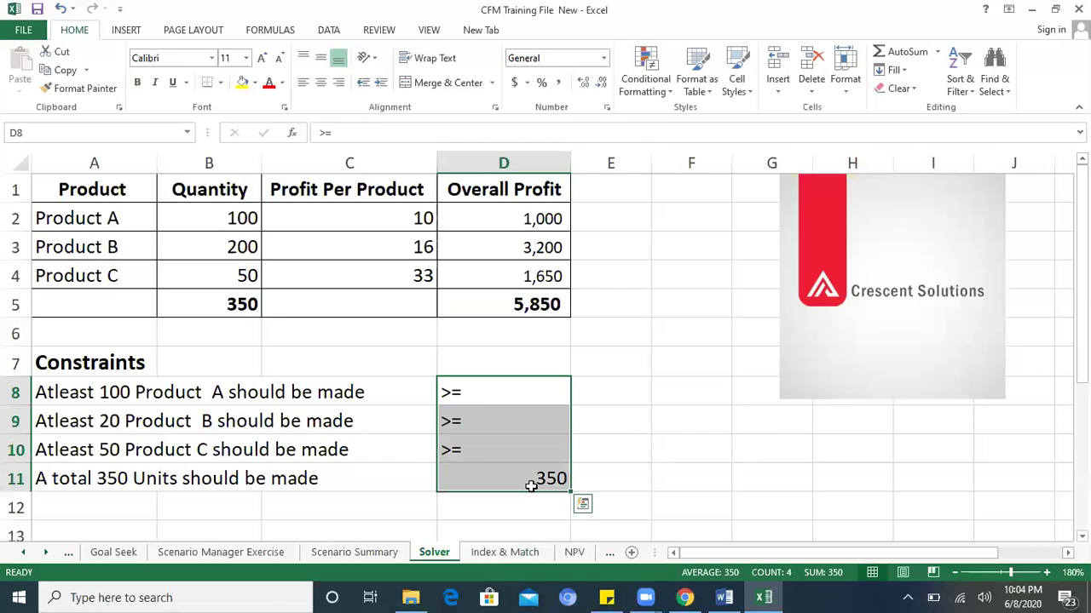
click(242, 308)
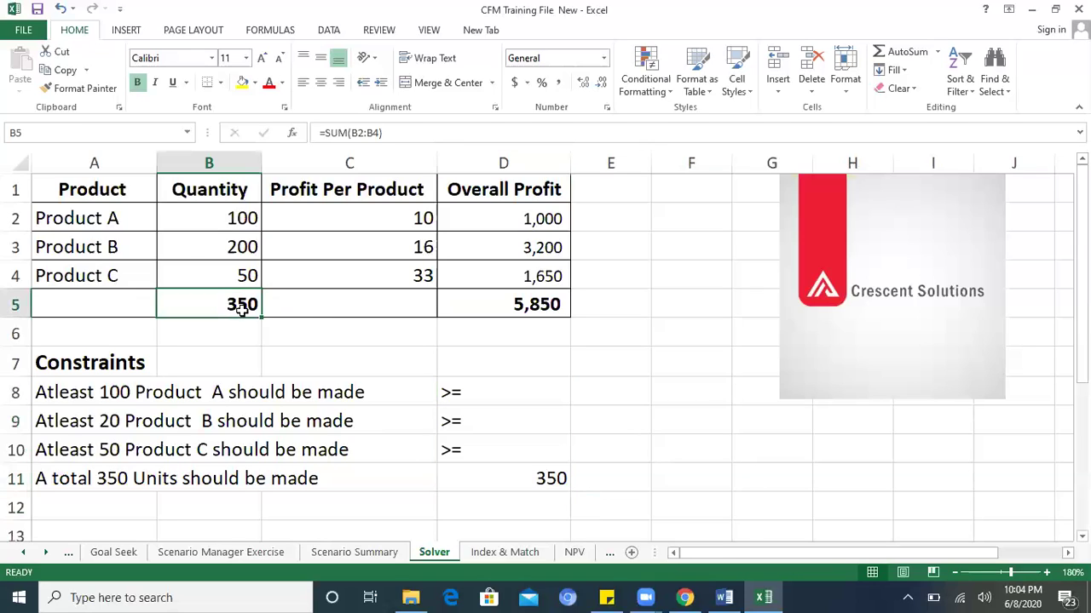
click(242, 223)
drag(242, 224, 246, 275)
click(337, 255)
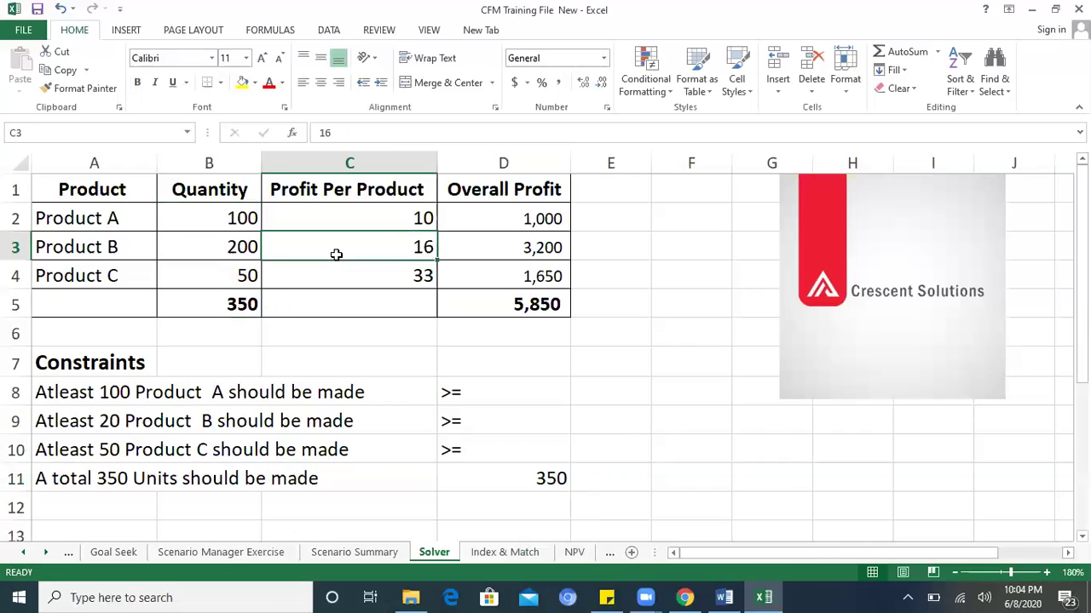
click(330, 32)
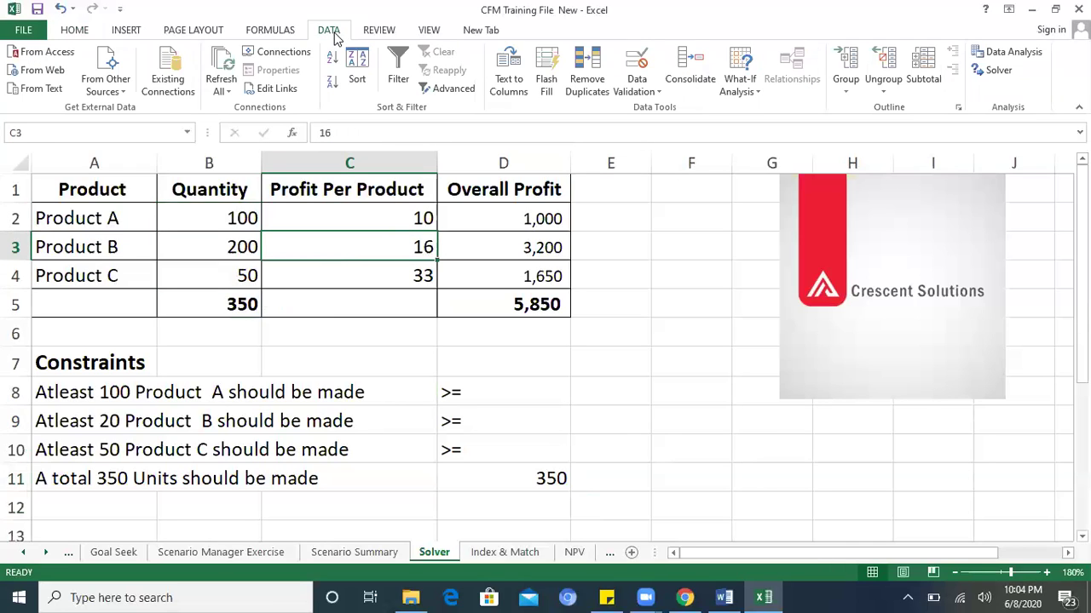
click(997, 72)
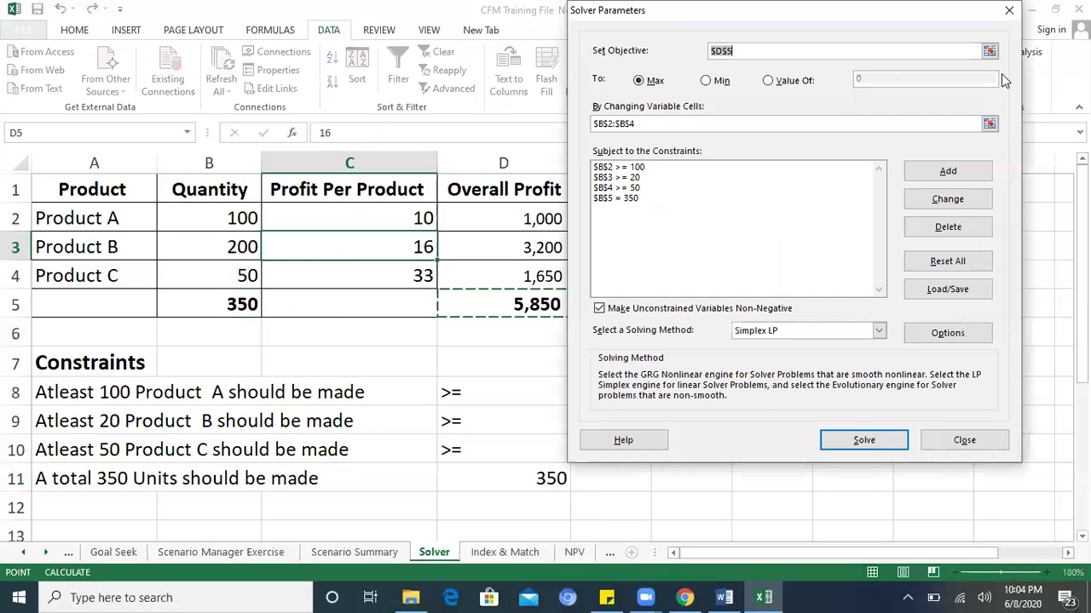
click(1008, 14)
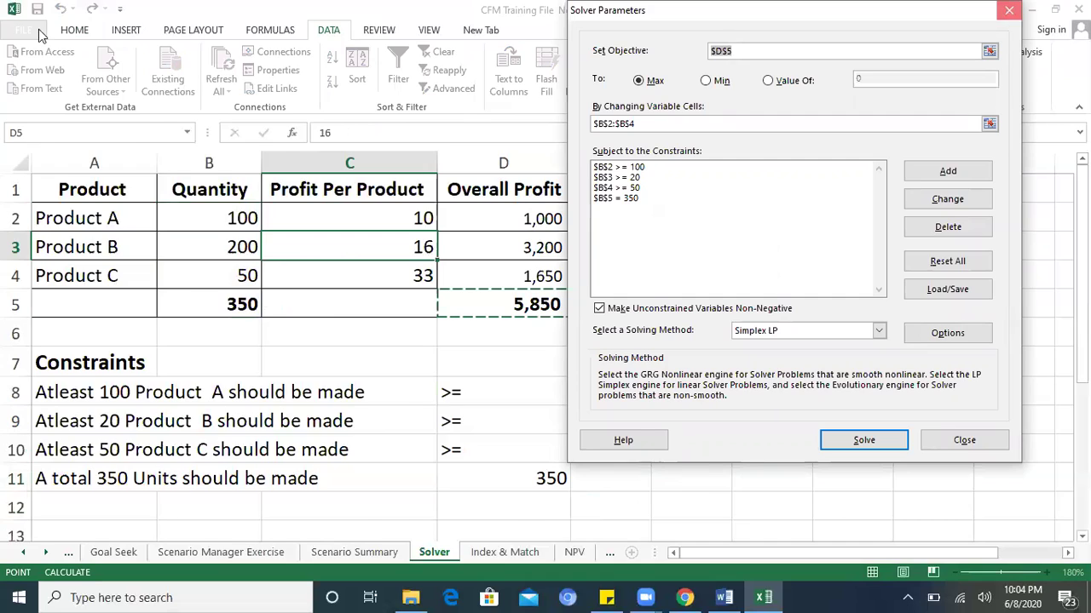
- Check the Solver Add-in entry in the add-ins list of the Excel options, leaving the options unchanged
click(34, 31)
click(53, 387)
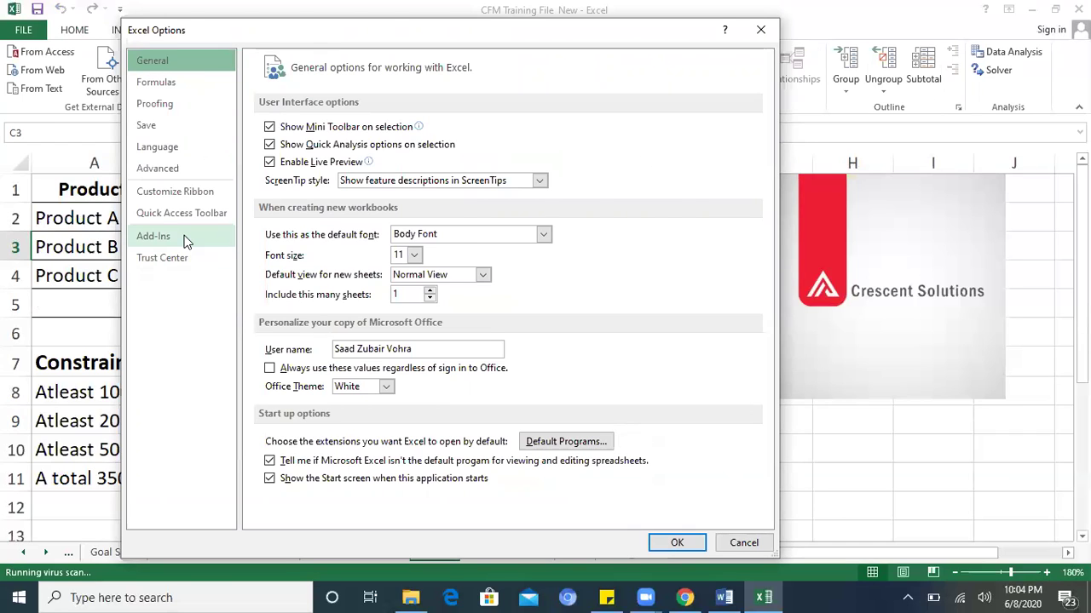
click(186, 242)
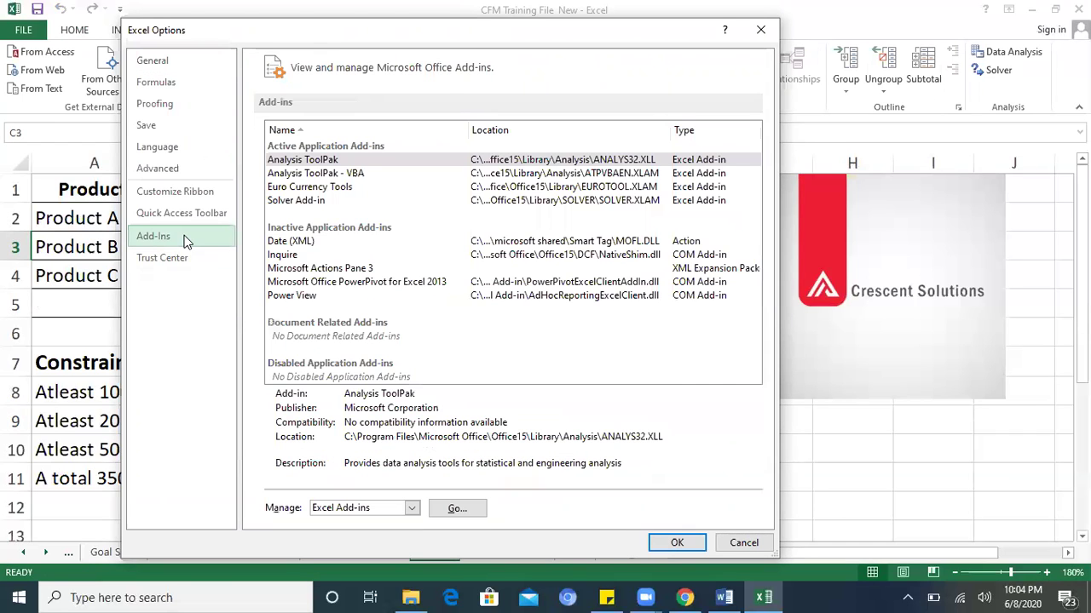
click(320, 202)
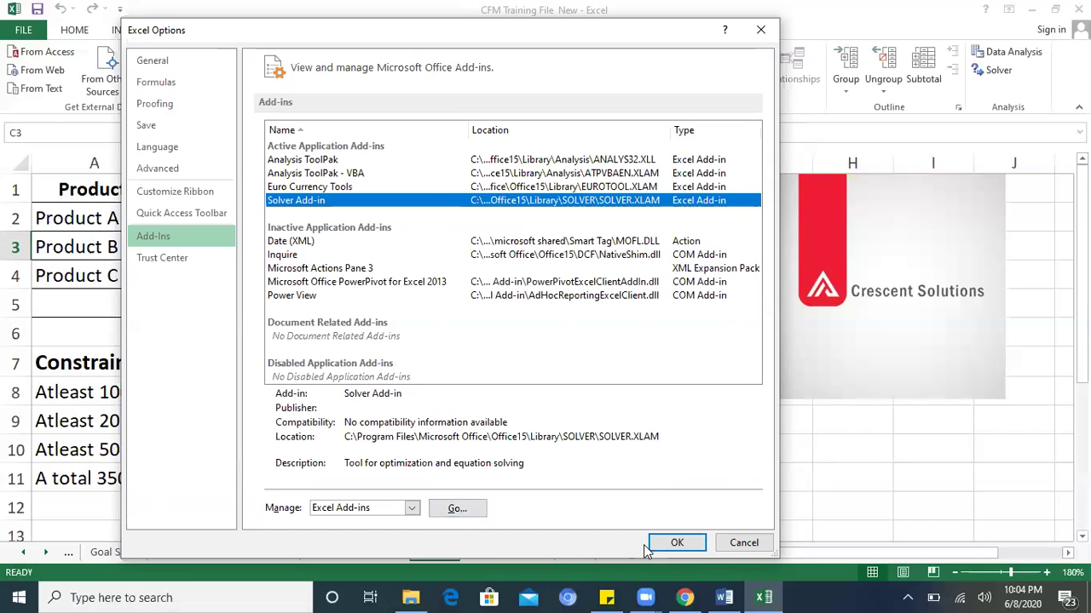
click(759, 32)
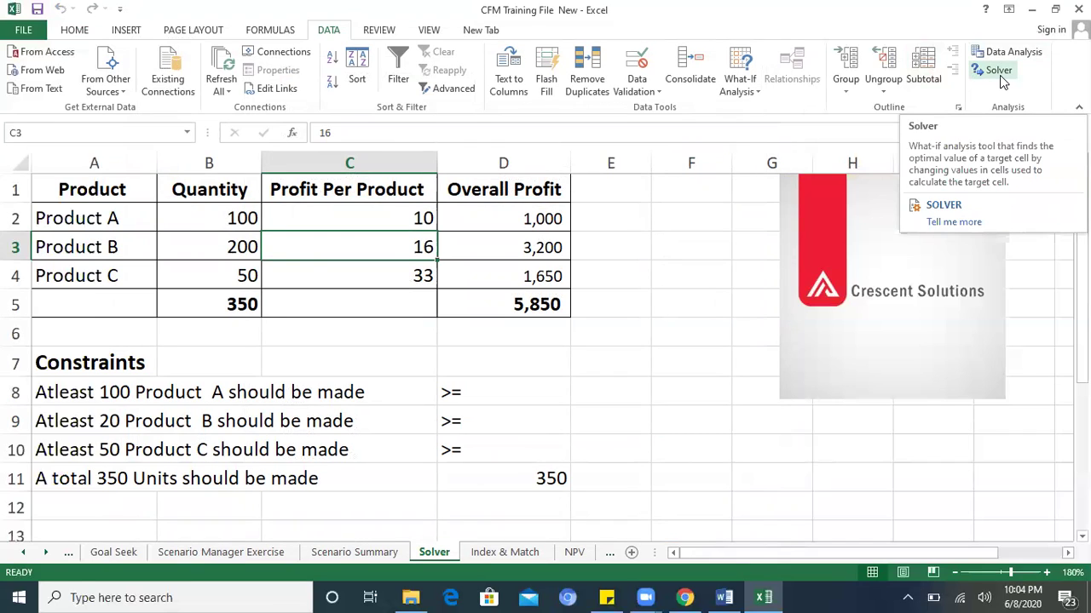
- Open Solver and reset all its options and cell selections
click(1001, 77)
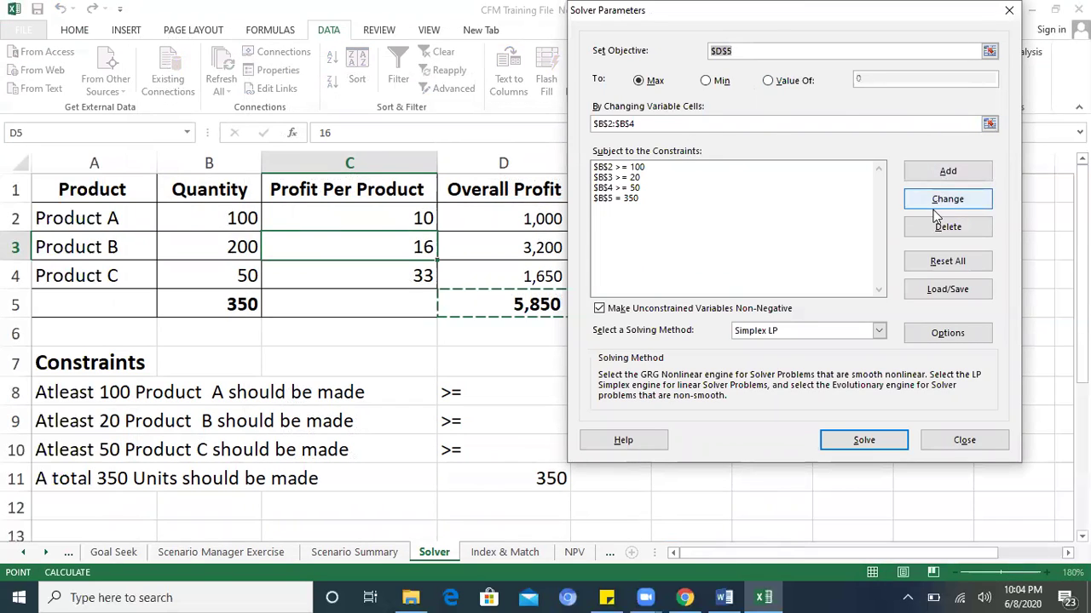
click(947, 262)
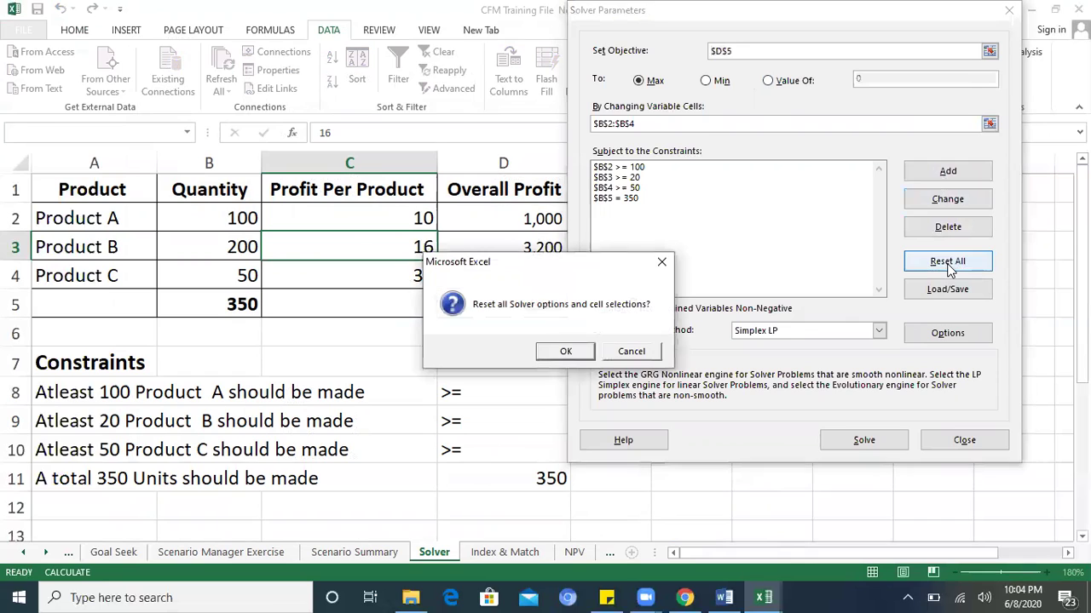
click(566, 352)
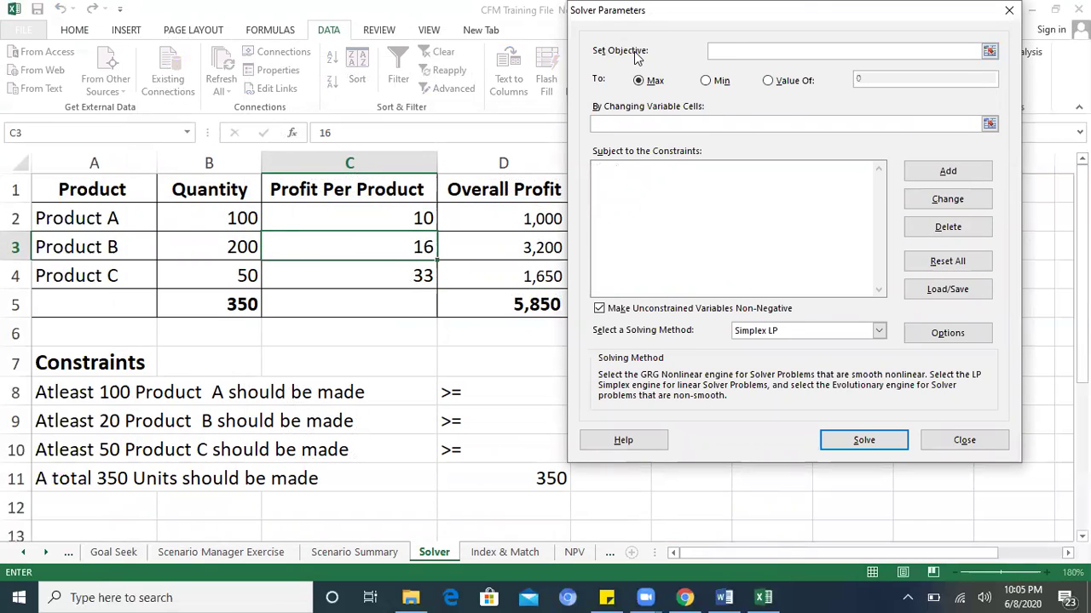
- Set the Solver objective to the total profit cell D5 and the changing variable cells to the quantities B2:B4
drag(701, 18, 730, 19)
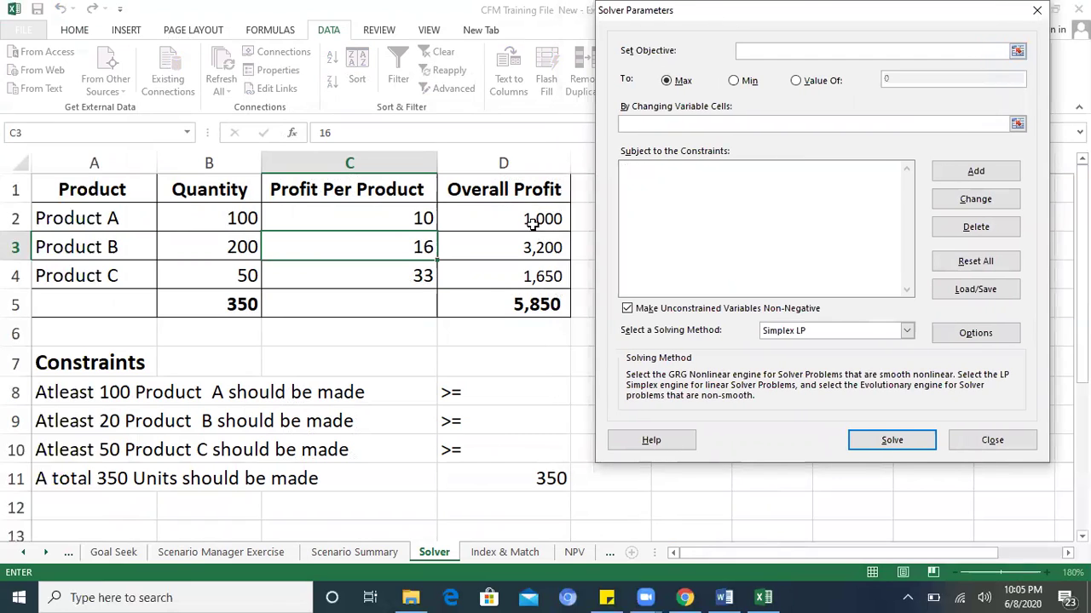
click(494, 302)
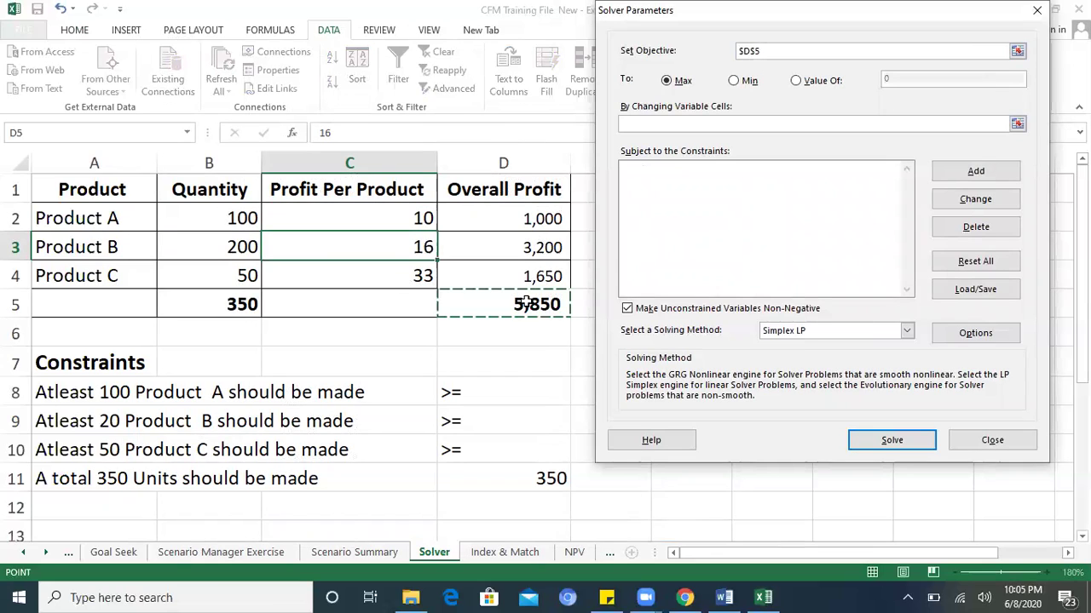
click(750, 51)
click(1016, 125)
drag(244, 214, 242, 273)
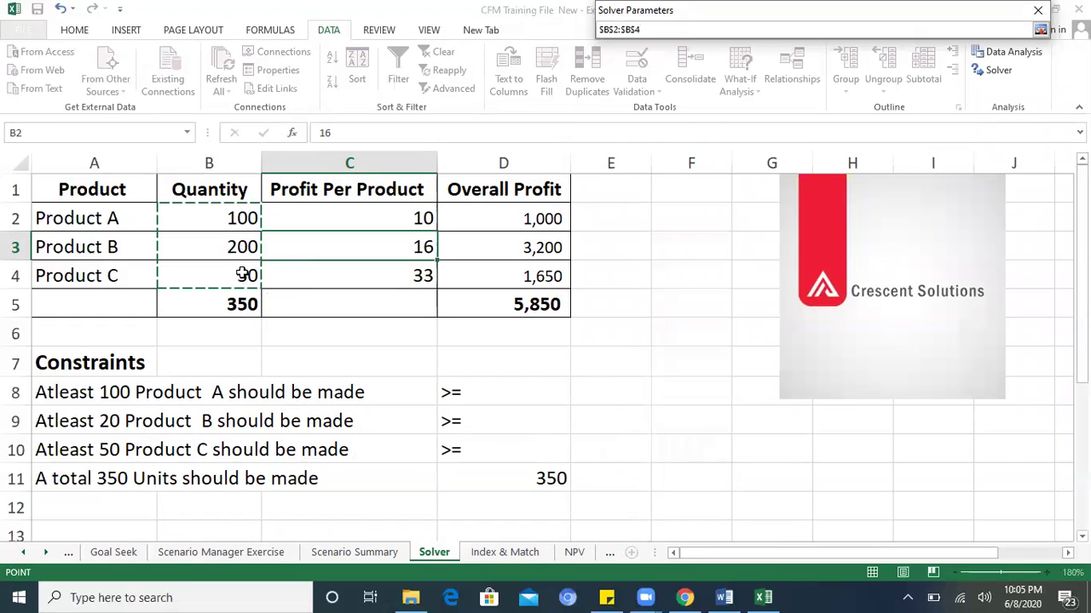
key(Return)
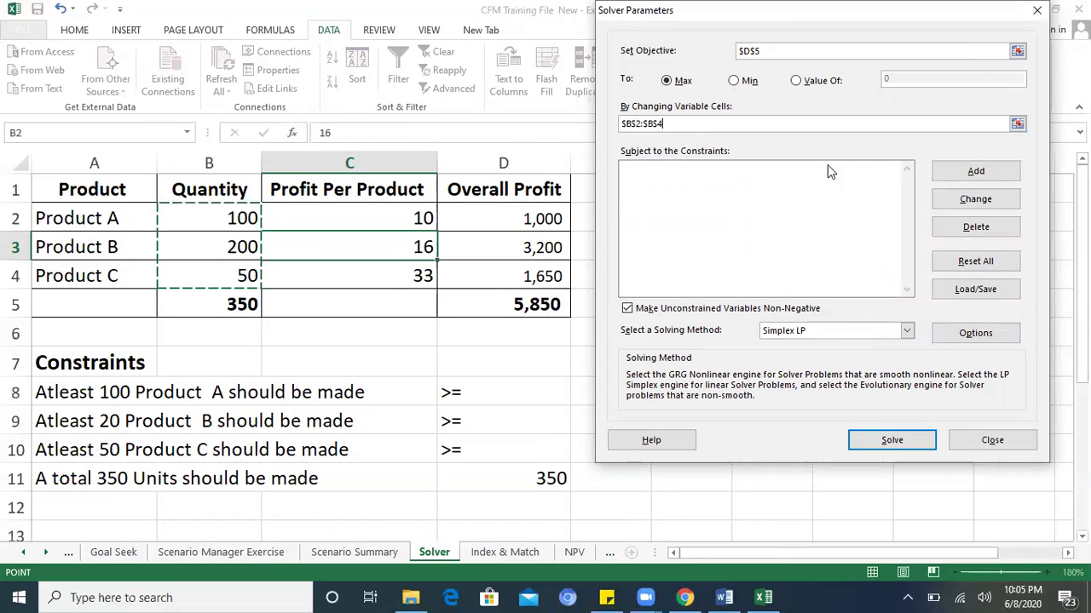
- Add a Solver constraint requiring Product A's quantity in B2 to be >= 100
click(976, 171)
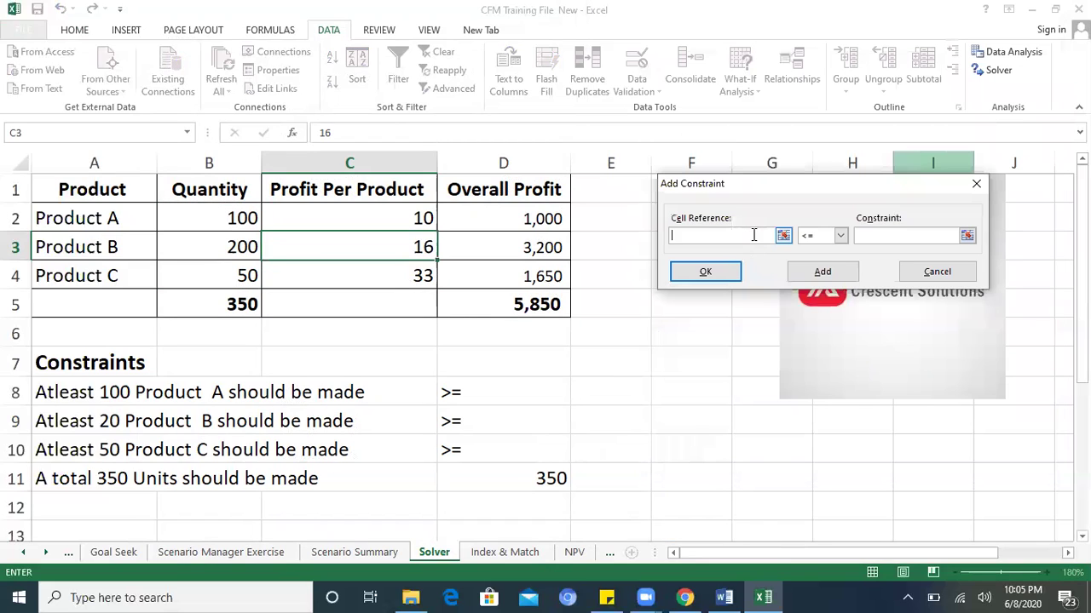
click(224, 221)
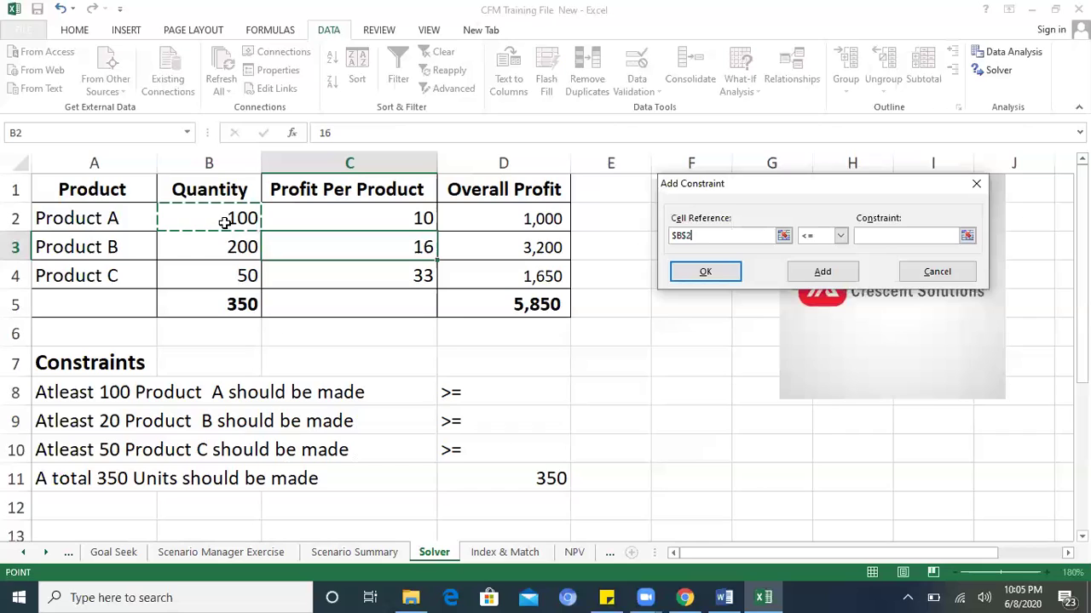
click(840, 235)
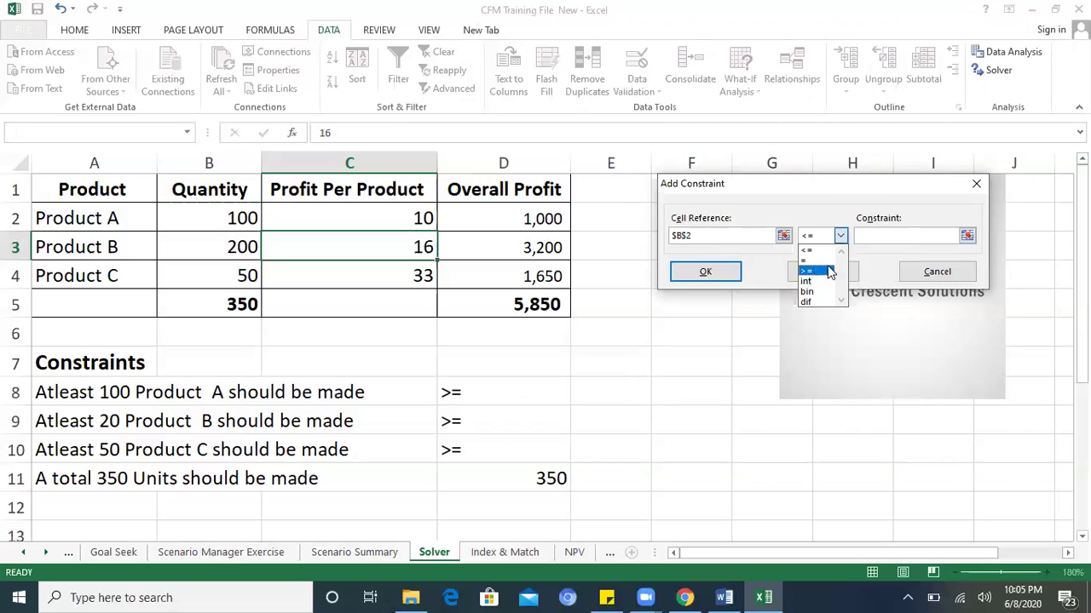
click(824, 271)
click(912, 236)
text(10)
click(709, 273)
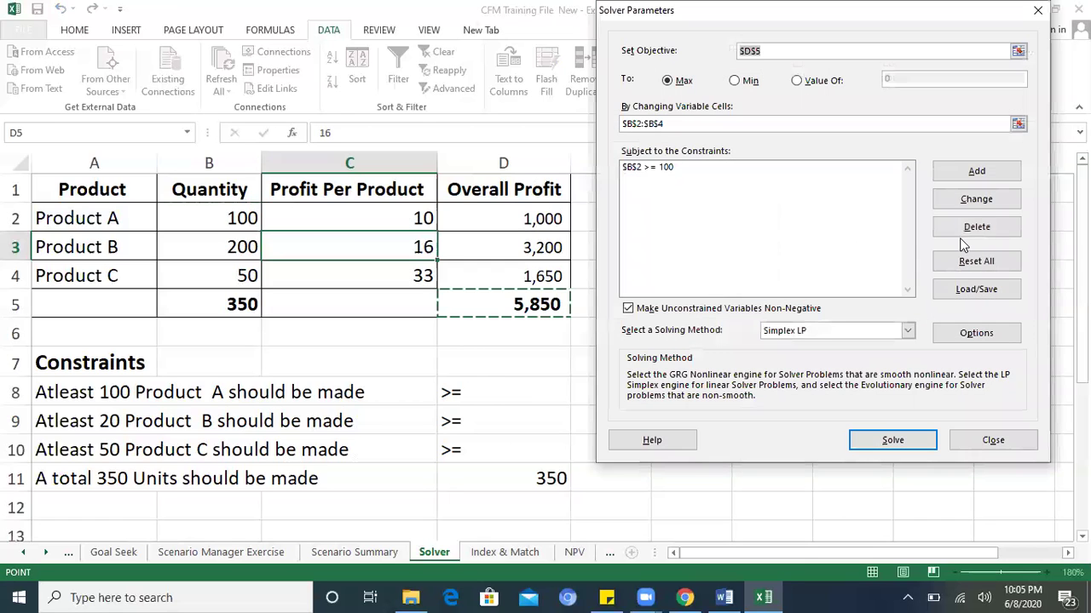
- Add a Solver constraint requiring Product B's quantity in B3 to be >= 20
click(994, 172)
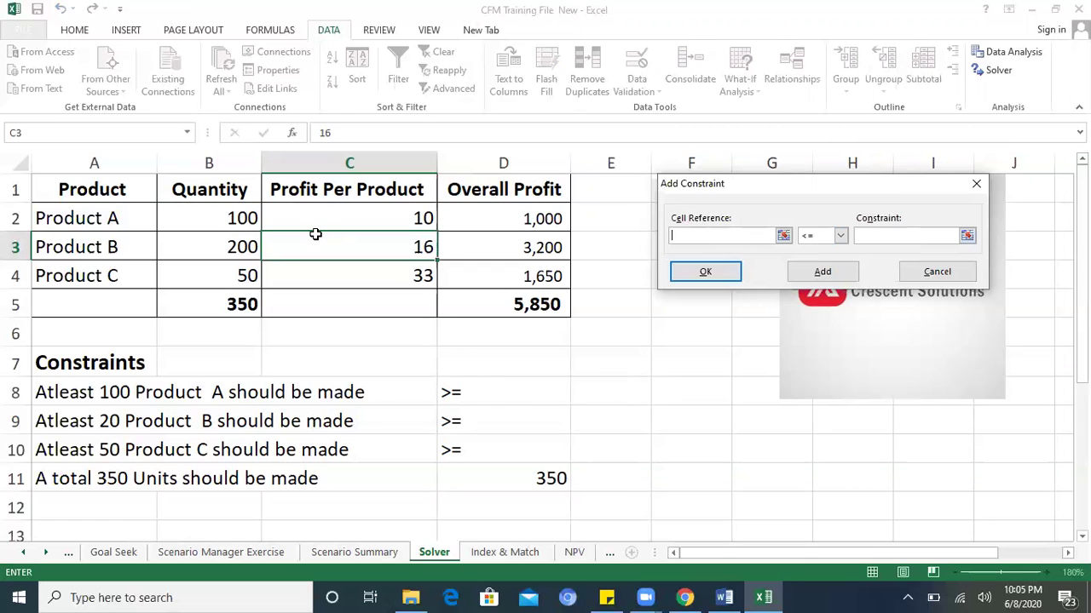
click(226, 235)
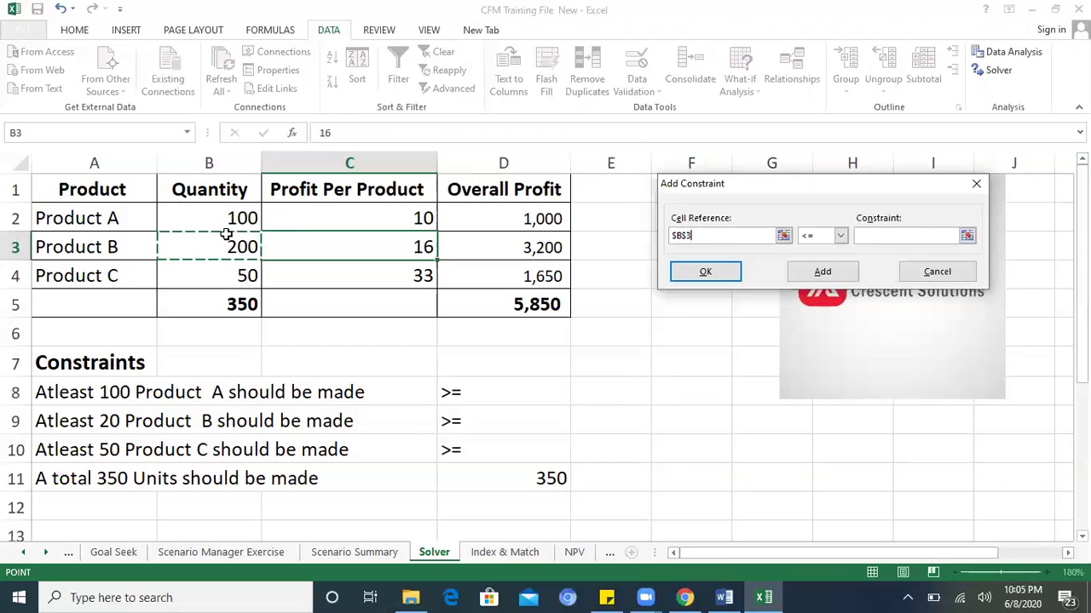
click(840, 236)
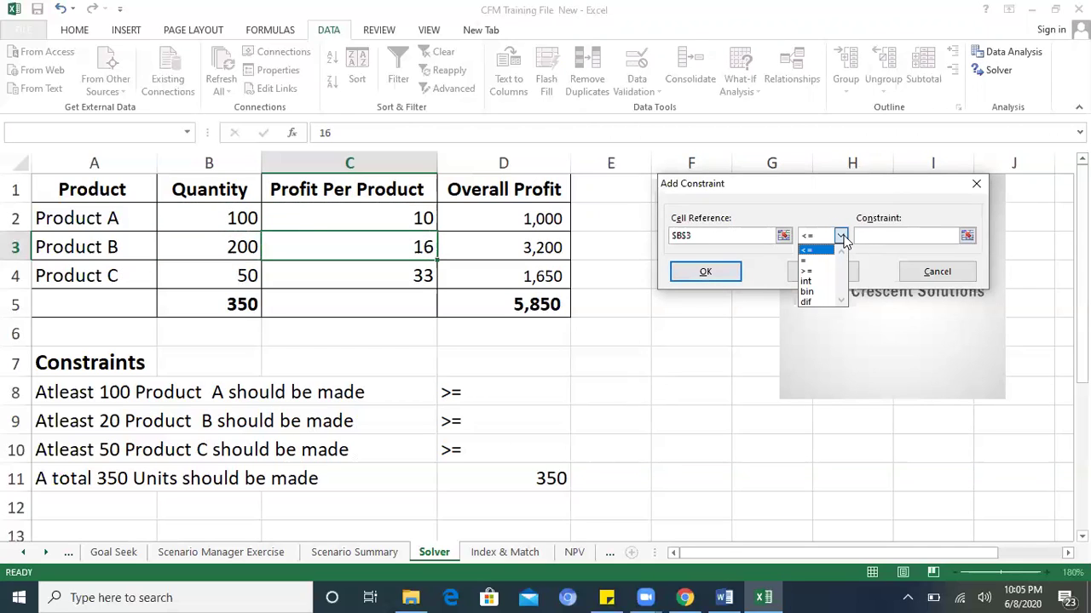
click(826, 271)
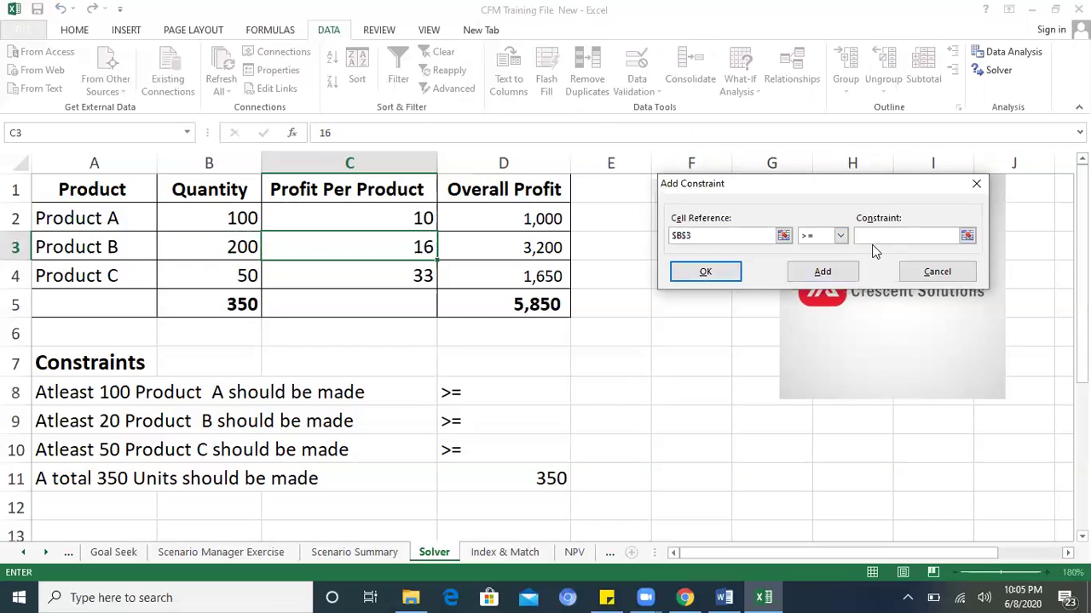
text(20)
key(Return)
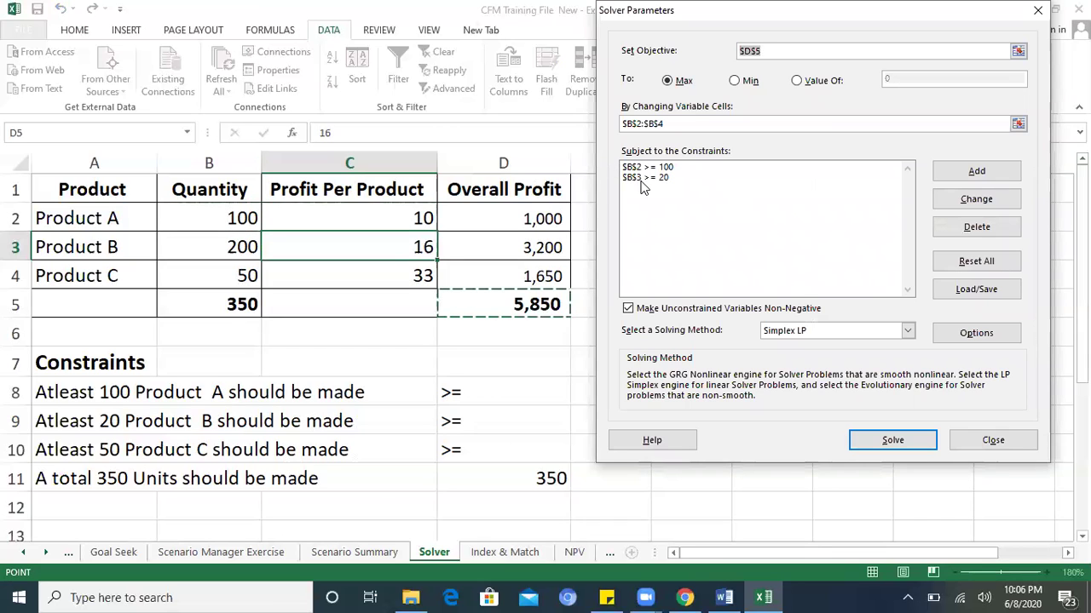
- Add a Solver constraint requiring Product C's quantity in B4 to be >= 50
click(993, 171)
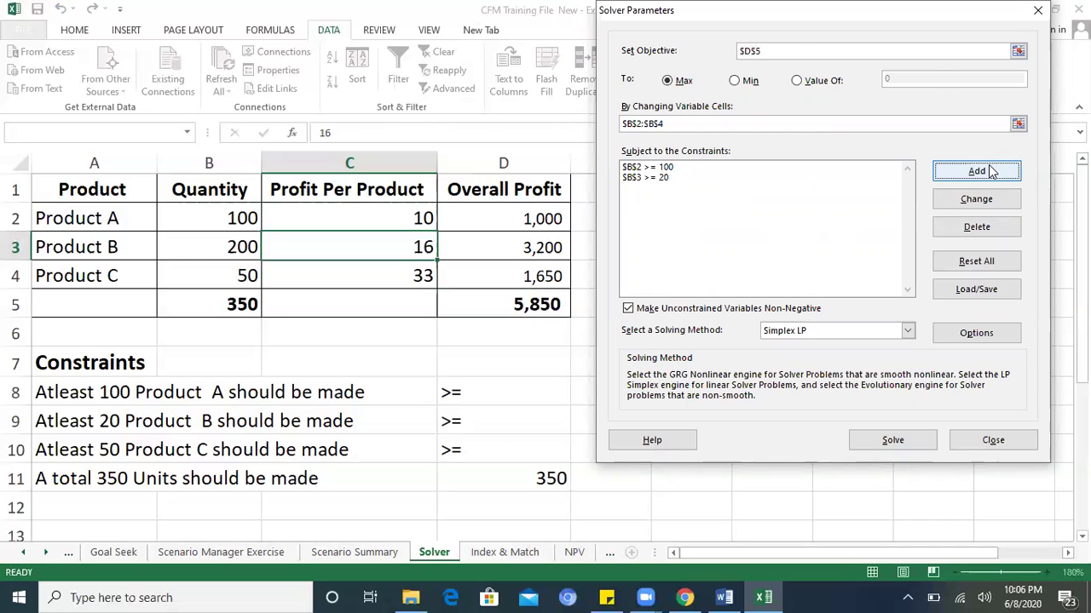
click(782, 235)
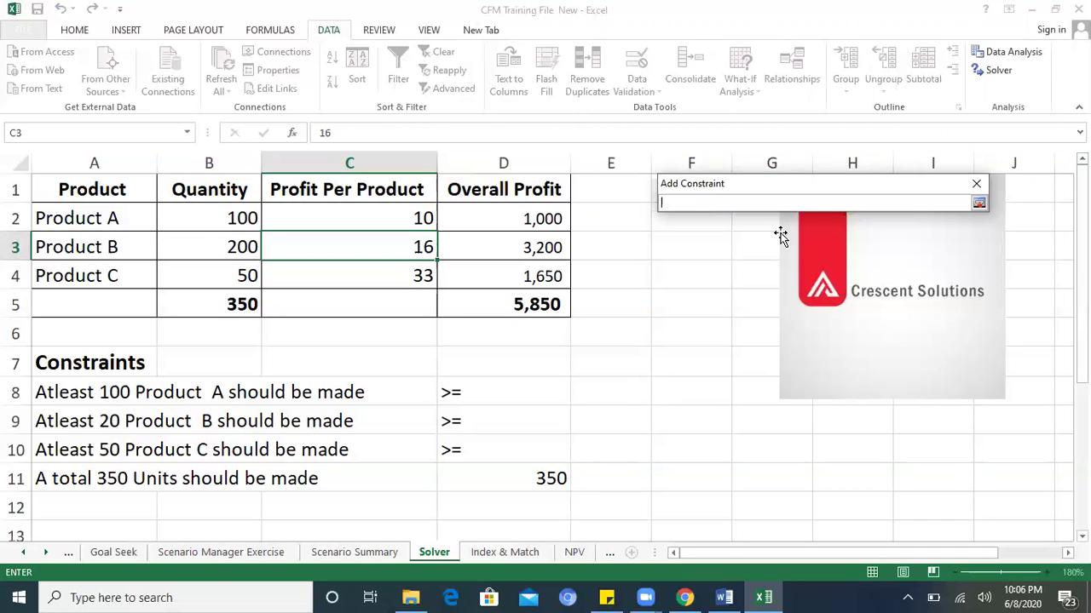
click(224, 267)
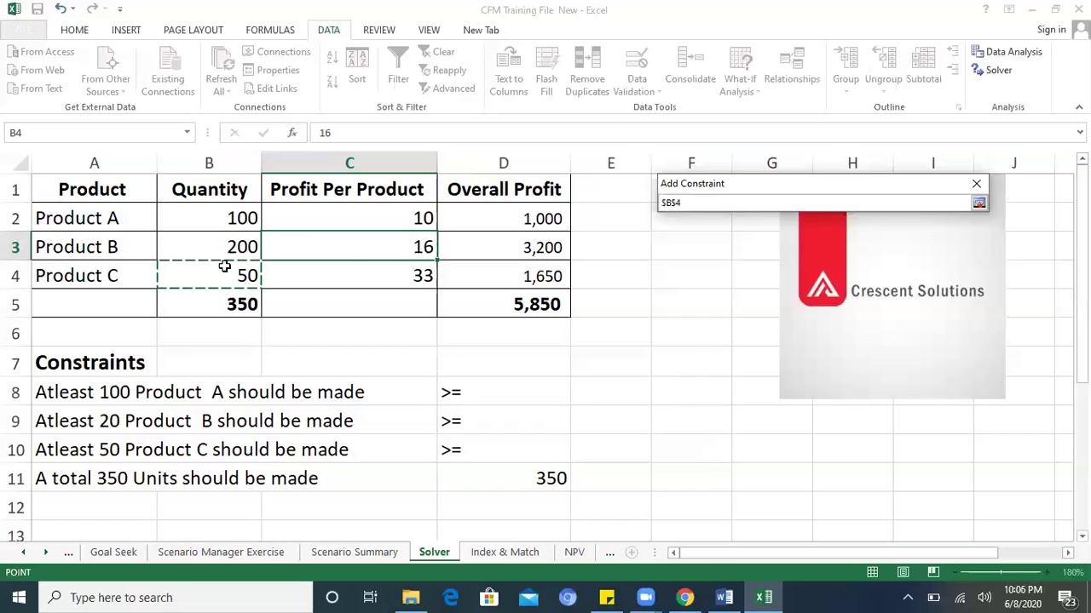
key(Return)
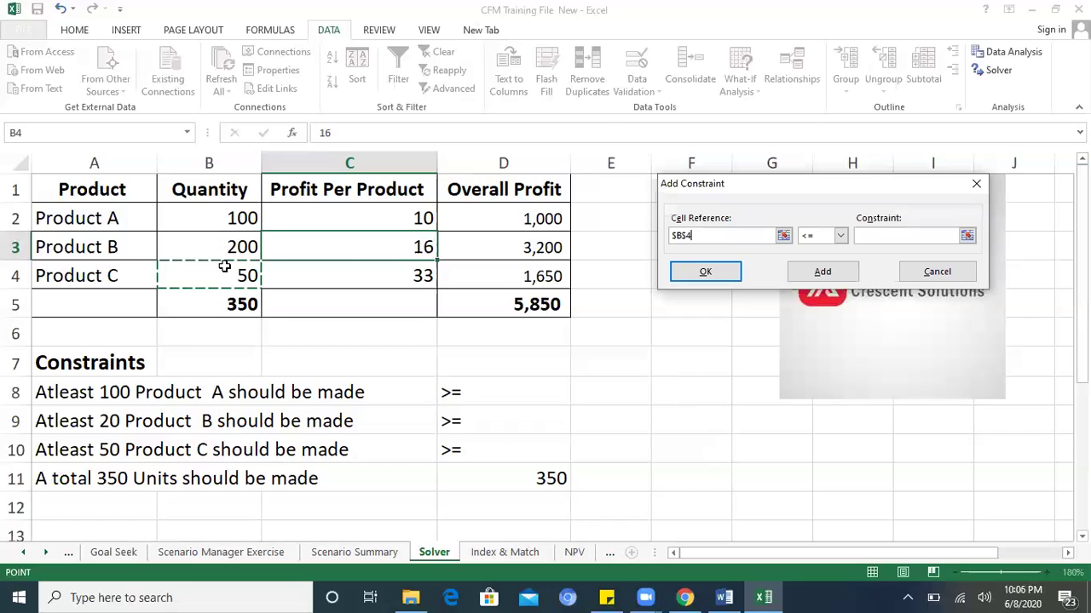
click(840, 236)
click(814, 271)
click(869, 239)
text(50)
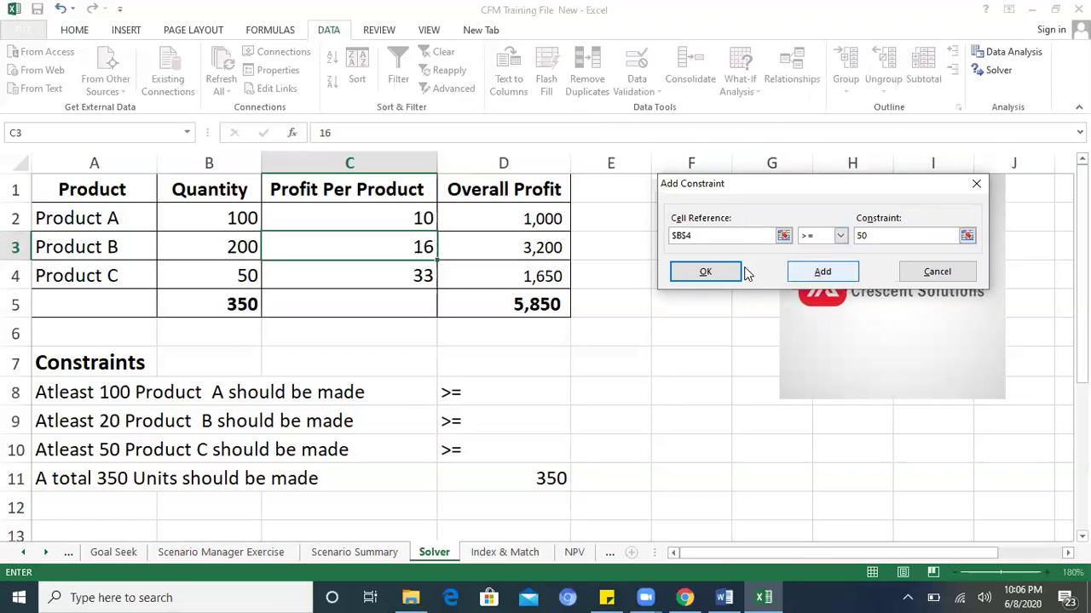
click(719, 272)
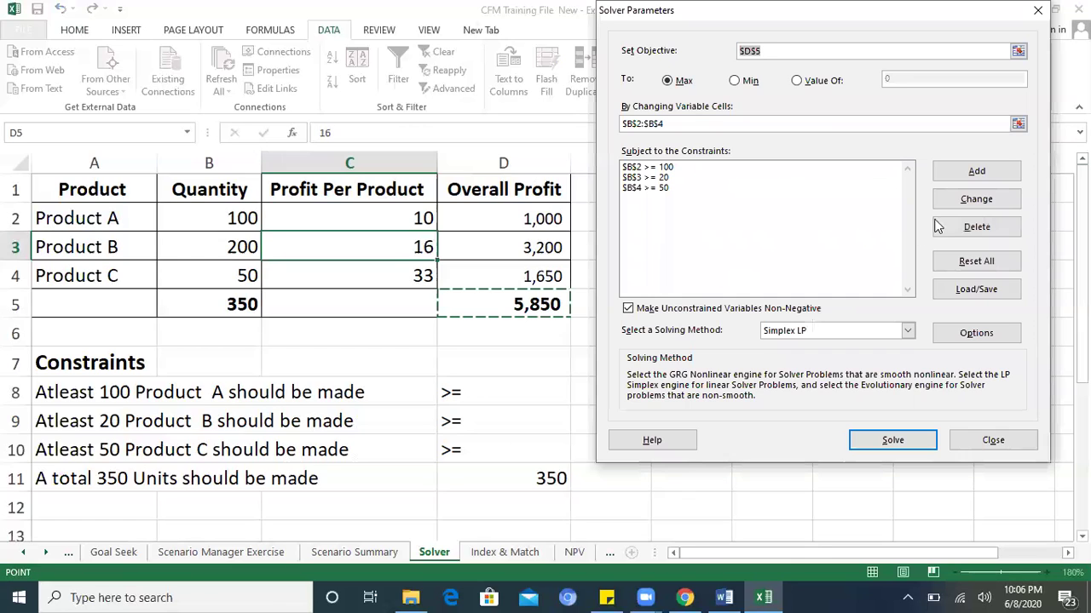
- Add a Solver constraint requiring the total quantity in B5 to equal 350
click(961, 178)
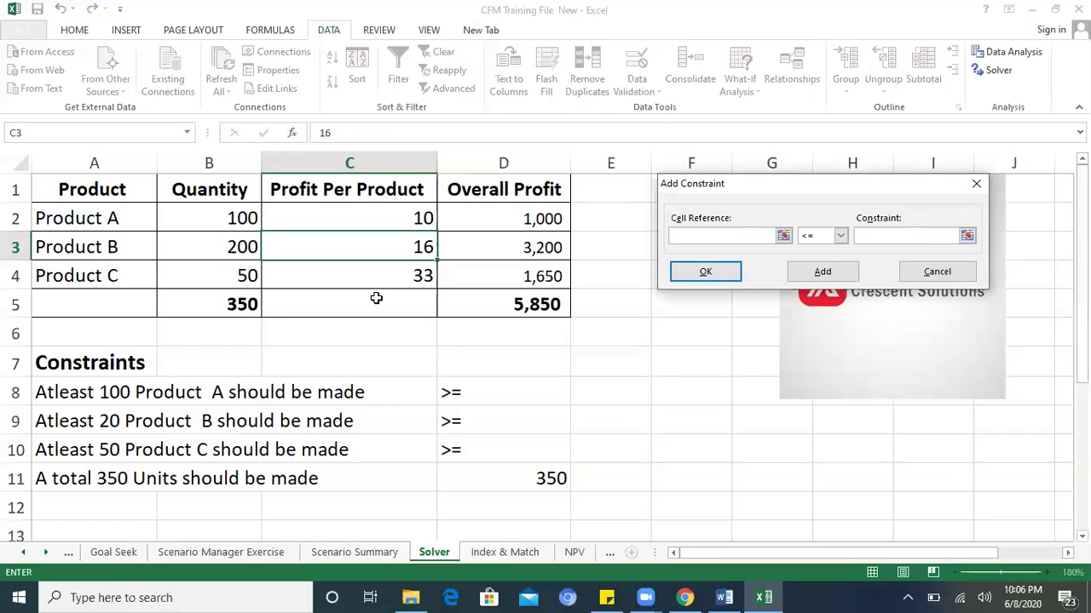
click(235, 305)
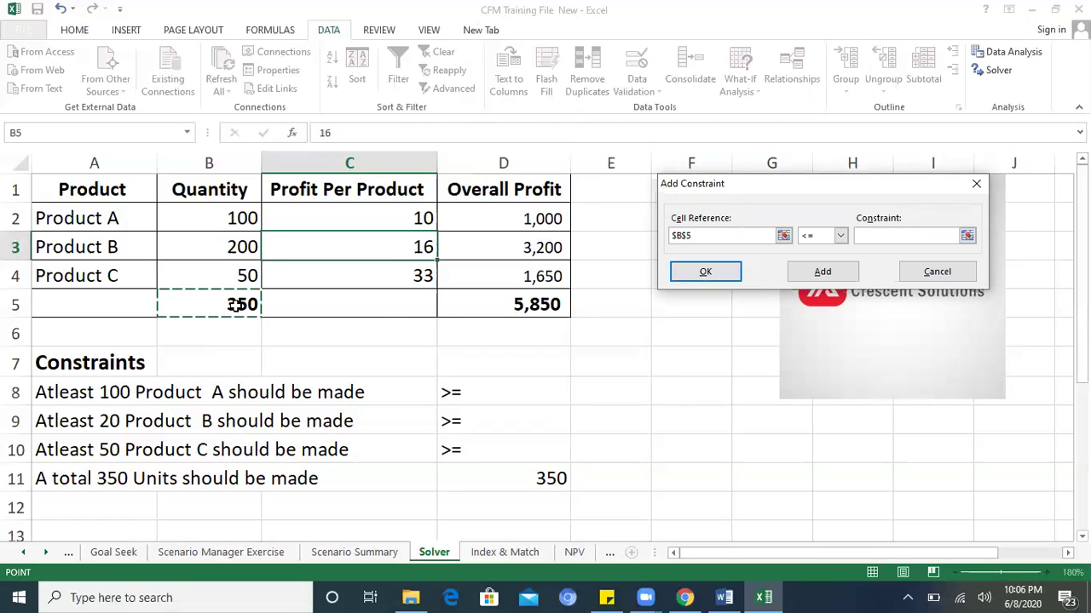
click(840, 236)
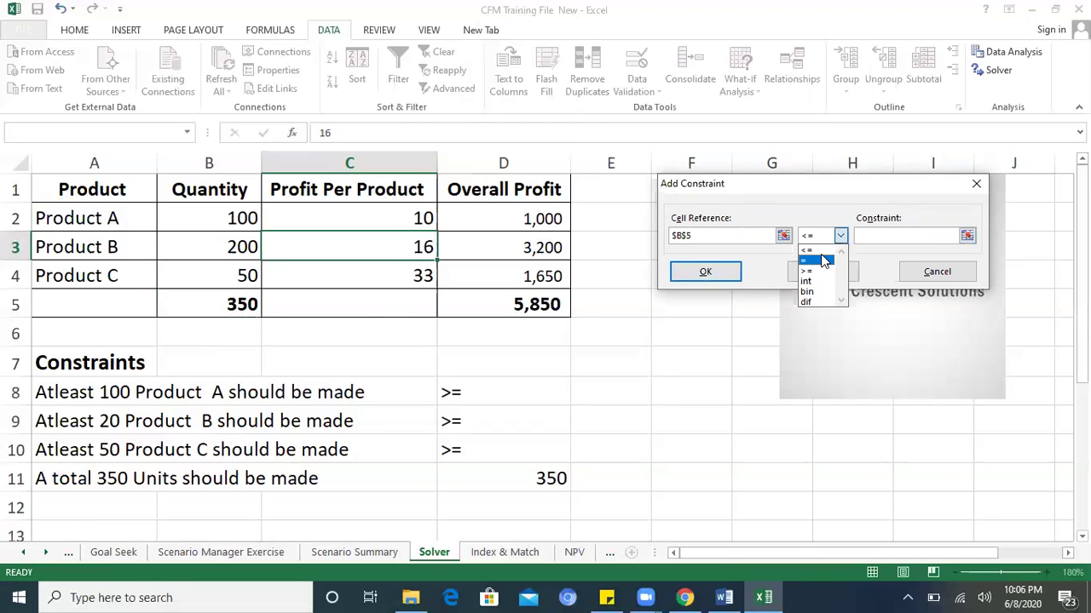
click(823, 260)
click(901, 235)
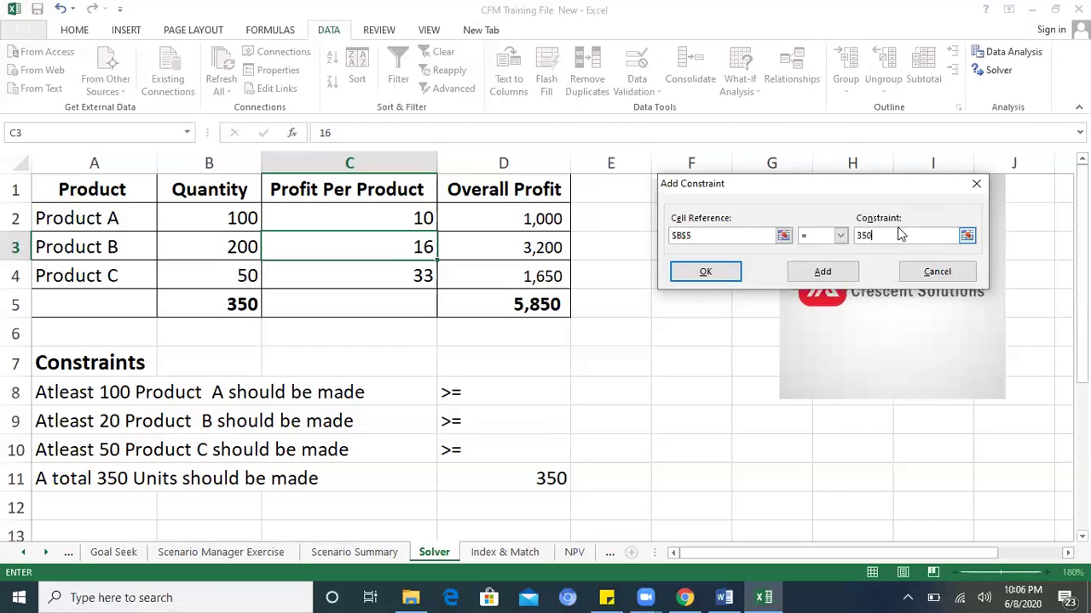
click(705, 272)
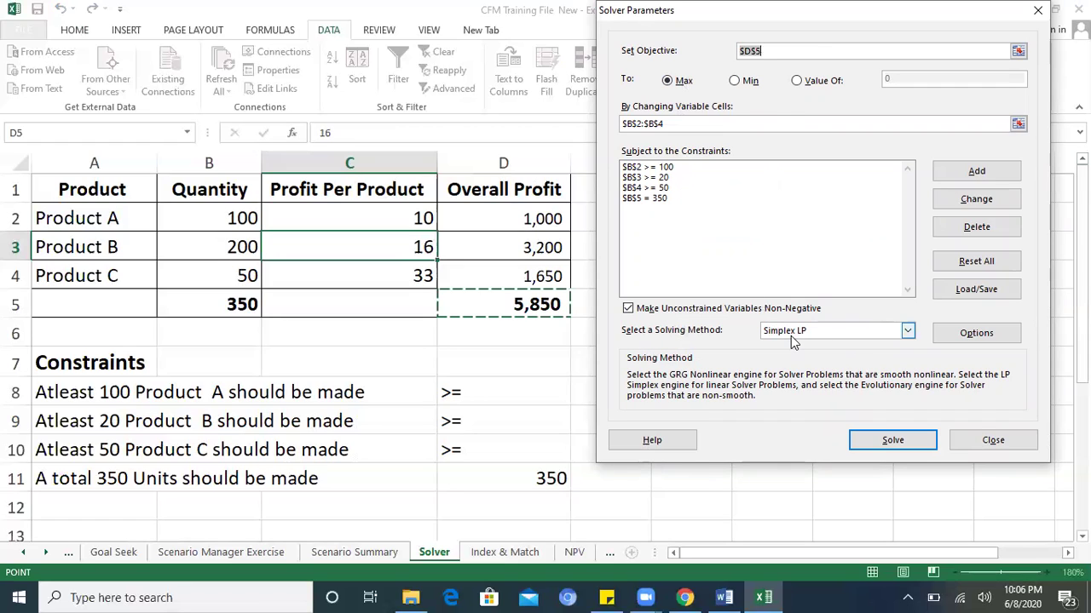
- Choose Simplex LP as the solving method and solve the model
click(907, 331)
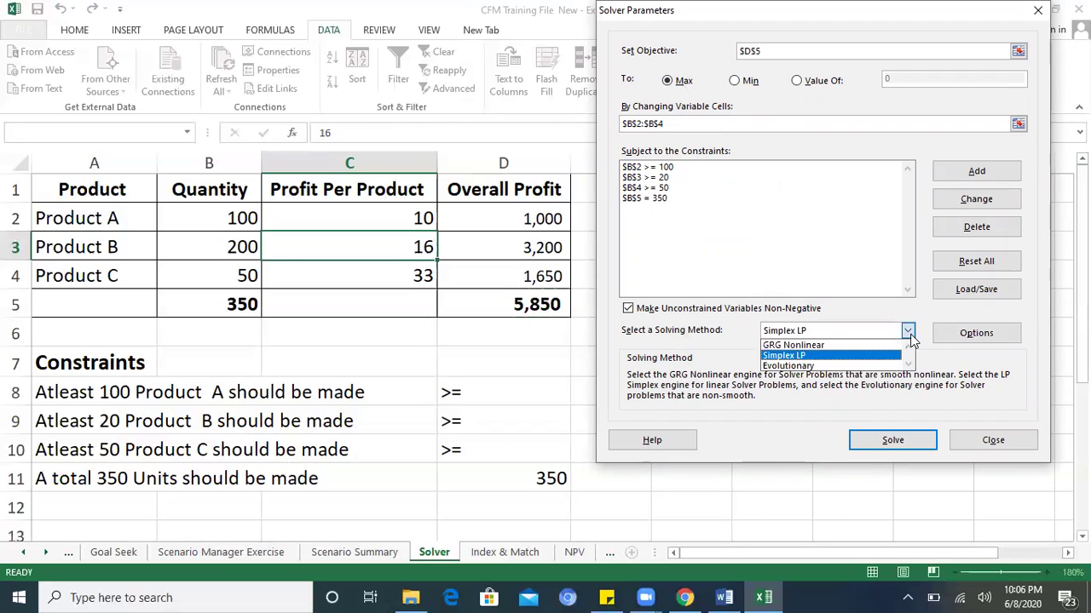
click(862, 360)
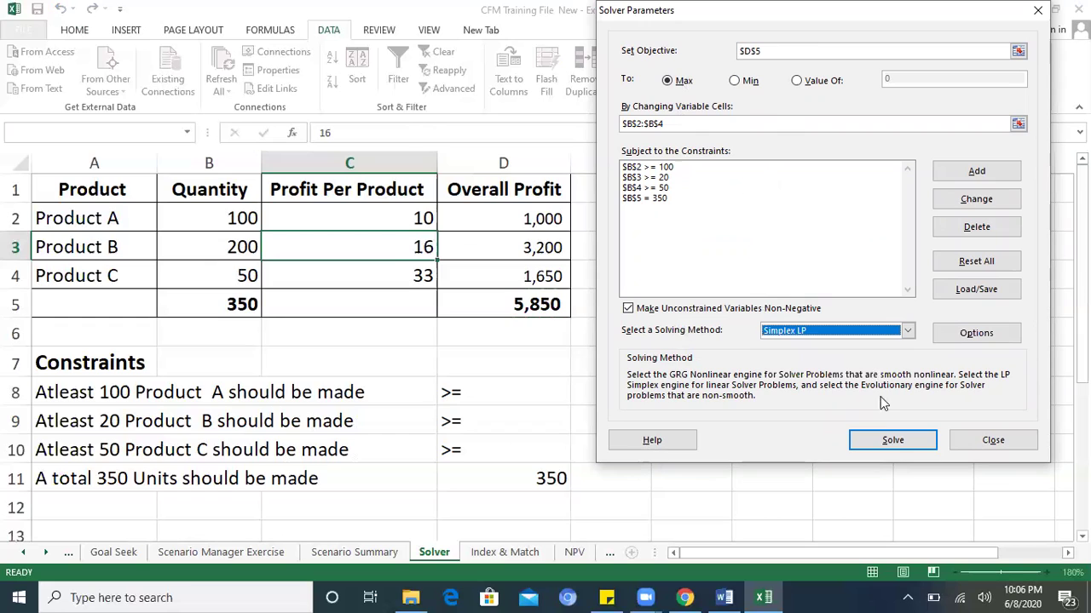
click(887, 440)
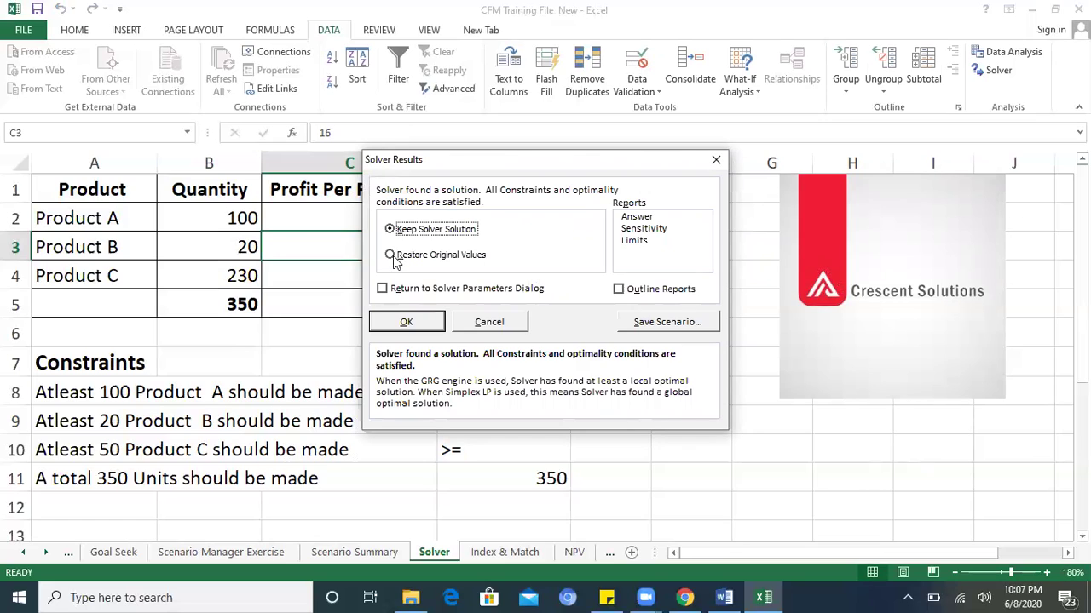
- Restore the original quantities in the worksheet and generate an Answer report of the Solver solution
click(391, 256)
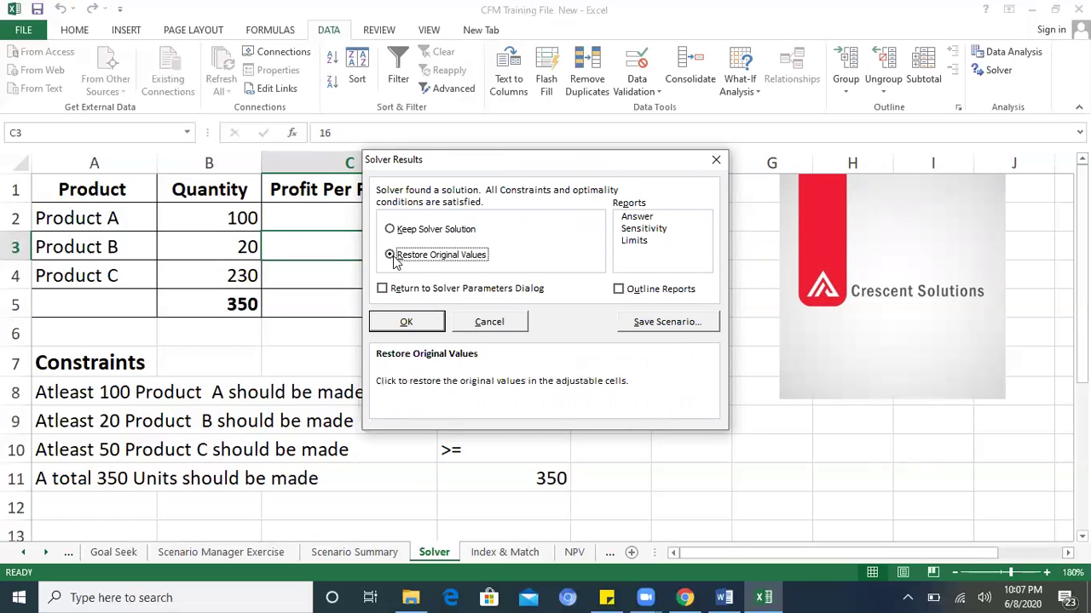
click(644, 219)
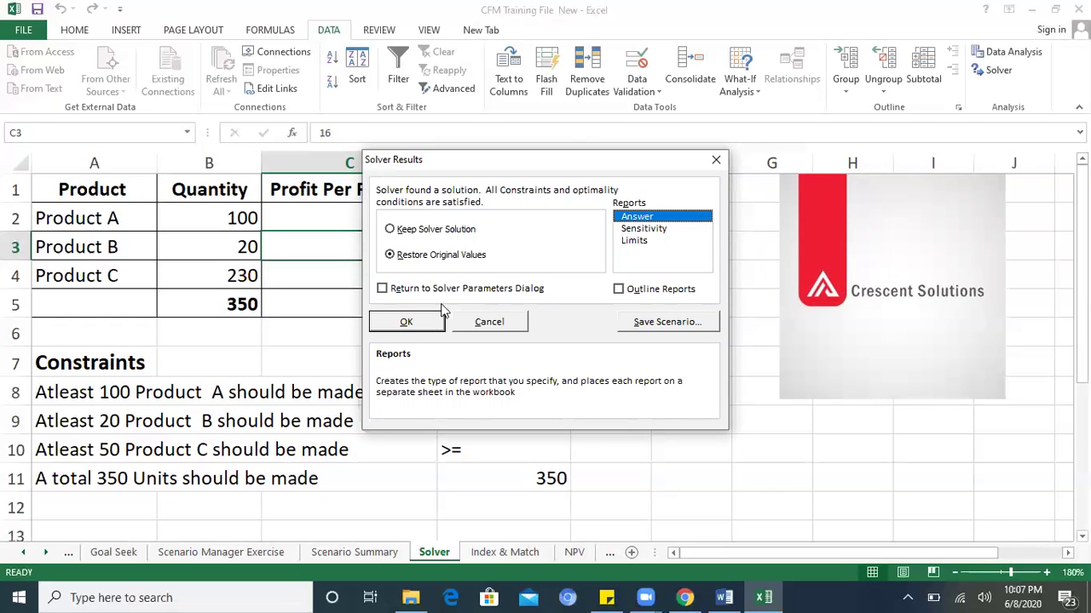
click(423, 321)
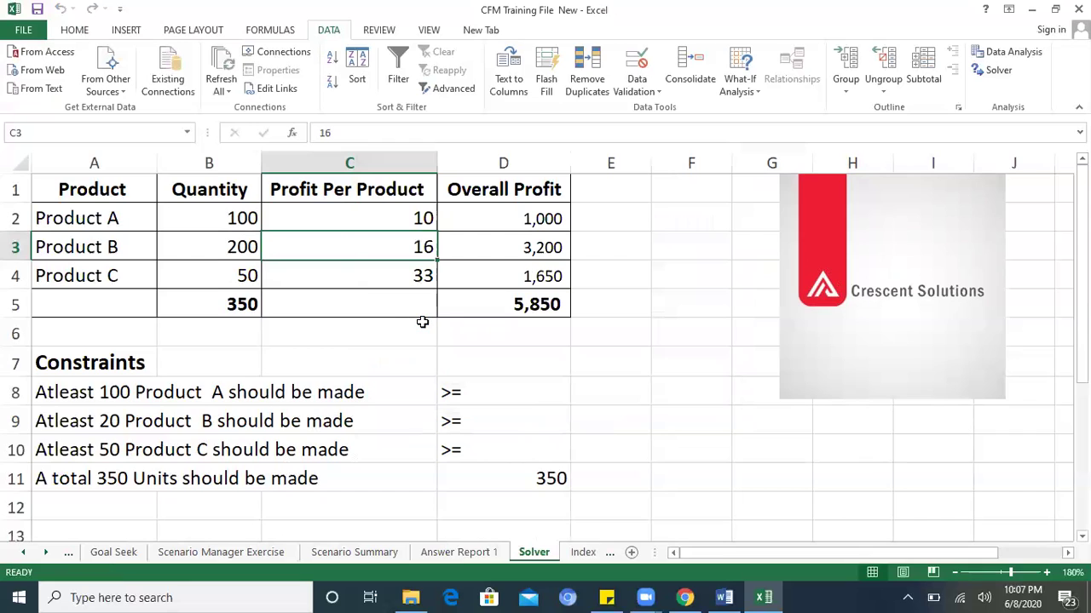
- Open the generated answer report sheet and examine the original and final values of the overall profit and product quantities
click(459, 552)
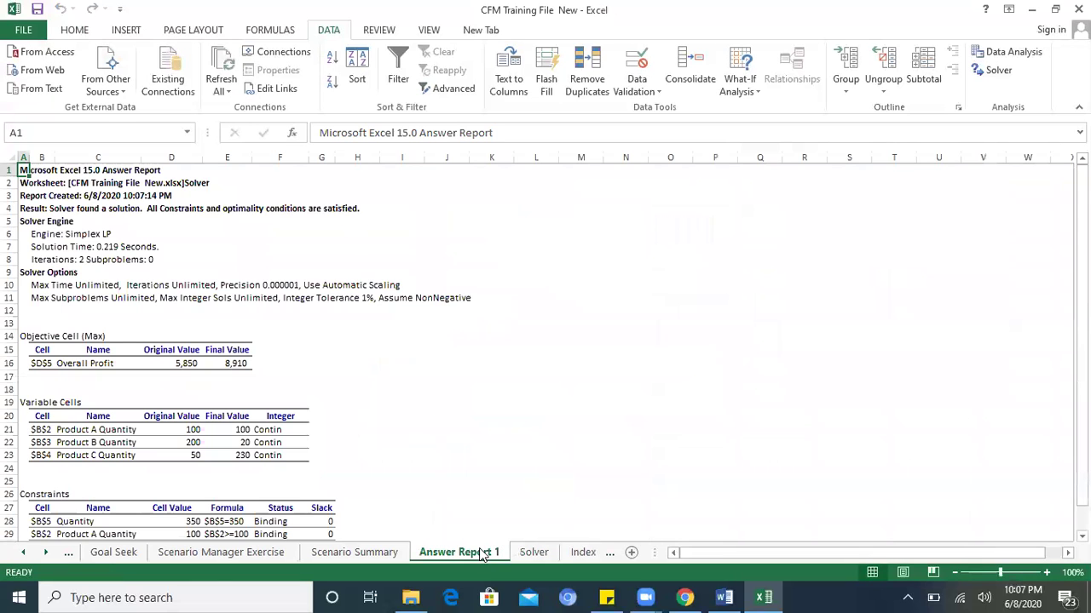
click(1046, 572)
click(1047, 573)
click(1046, 573)
click(1046, 573)
click(1046, 573)
click(1046, 573)
click(1047, 573)
click(1047, 573)
click(1046, 572)
click(1046, 572)
click(1046, 572)
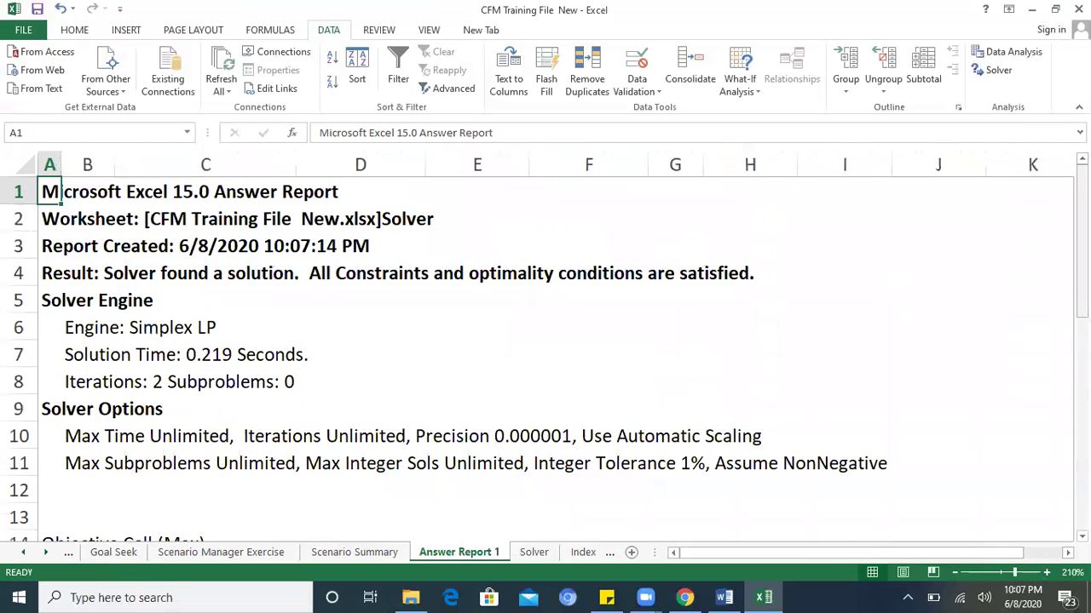
drag(1081, 223, 1080, 234)
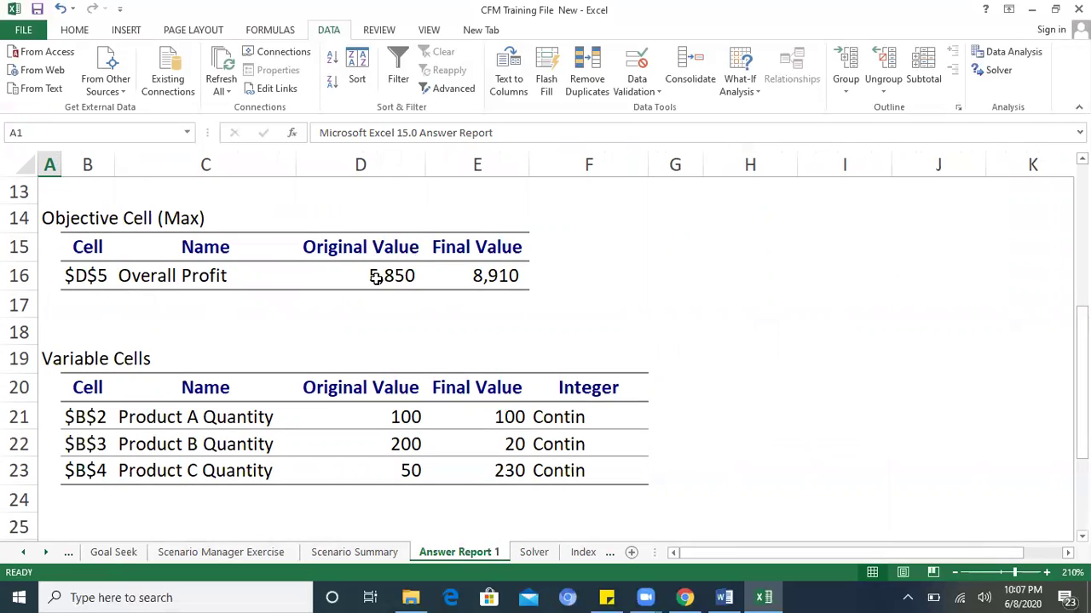
click(518, 273)
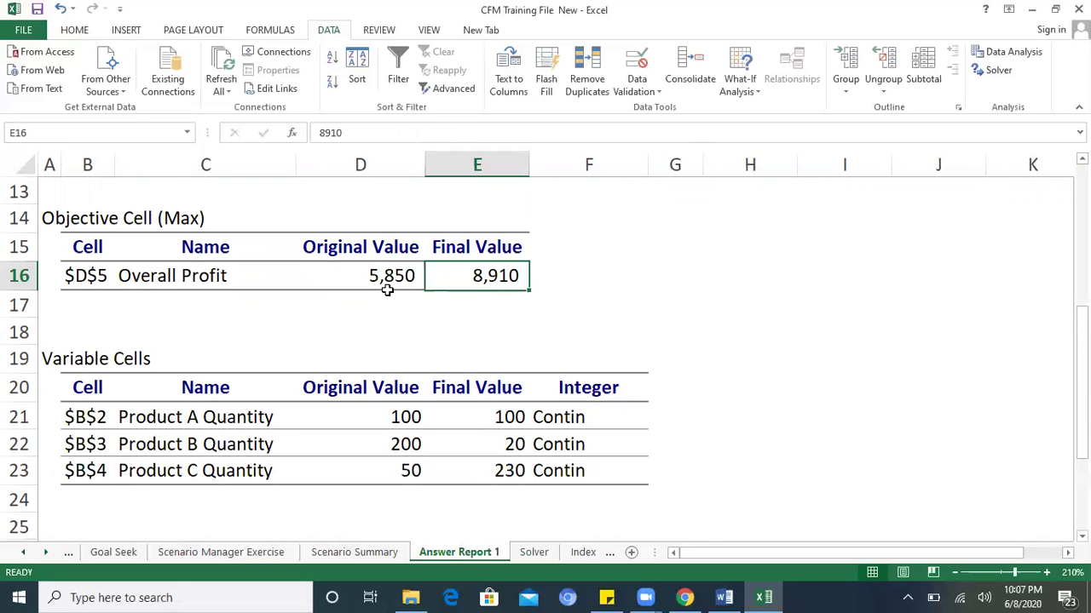
scroll(387, 290, down, 2)
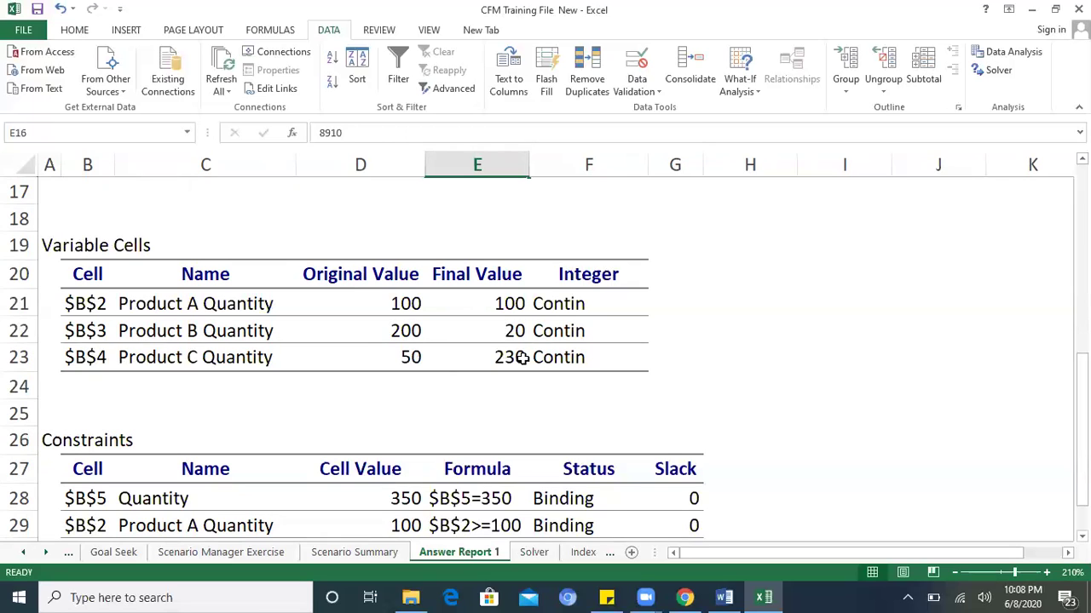
- Compare the final product quantities with the final overall profit in the report, and view the Solver parameters without changing them
click(537, 241)
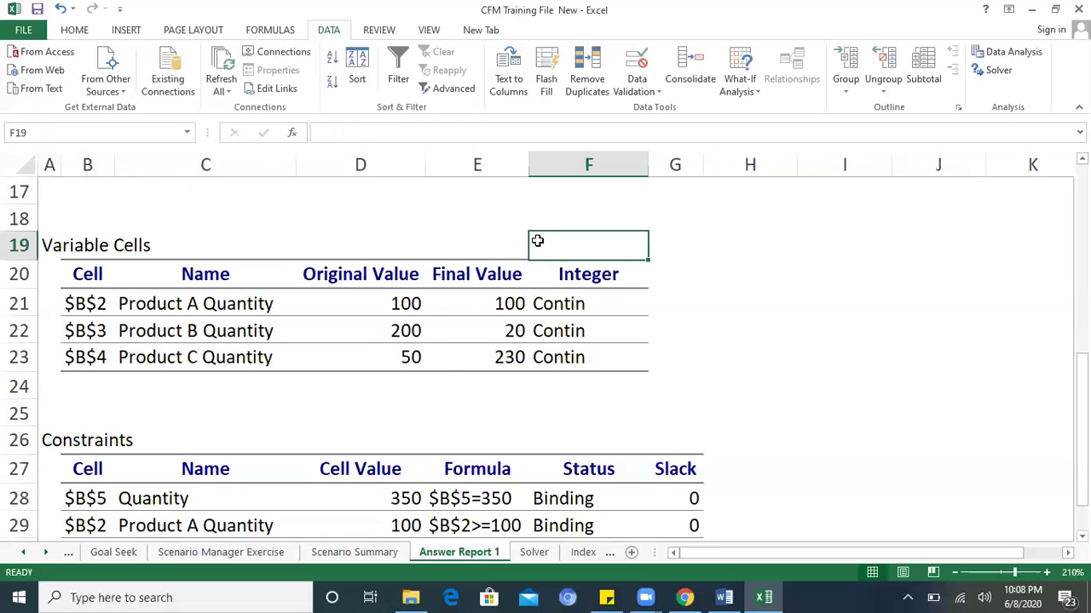
key(Left)
key(Down)
key(Down)
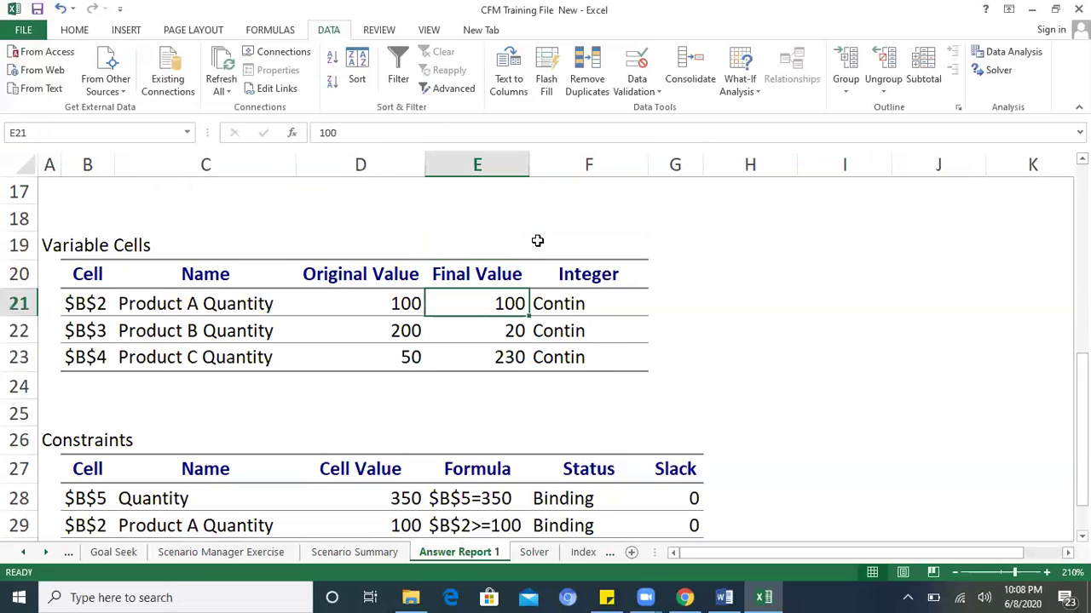
key(Up)
key(Up)
key(Up)
key(Up)
key(Up)
key(Up)
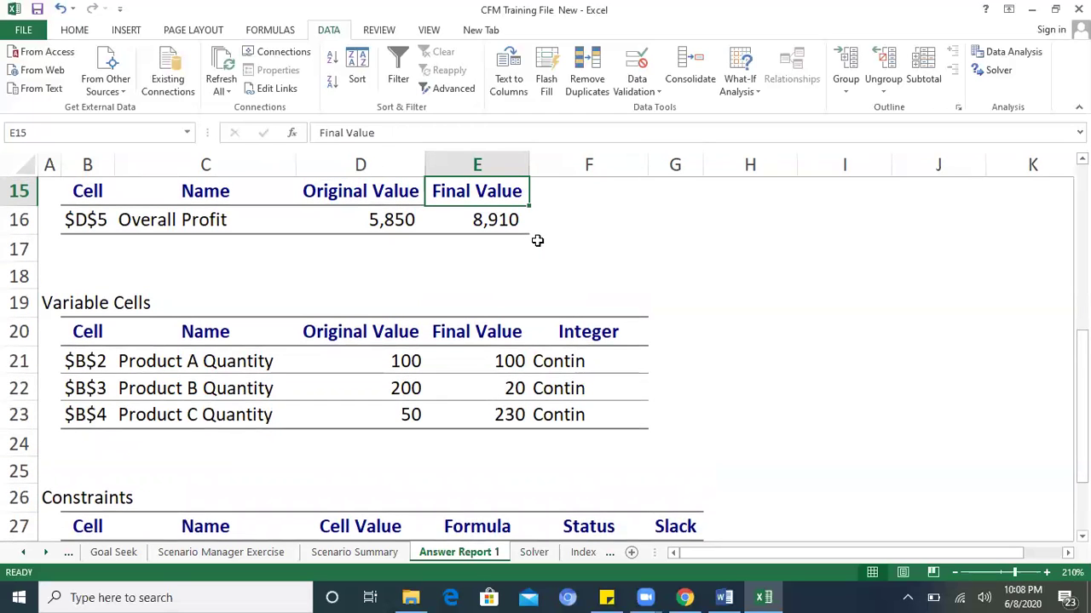
key(Up)
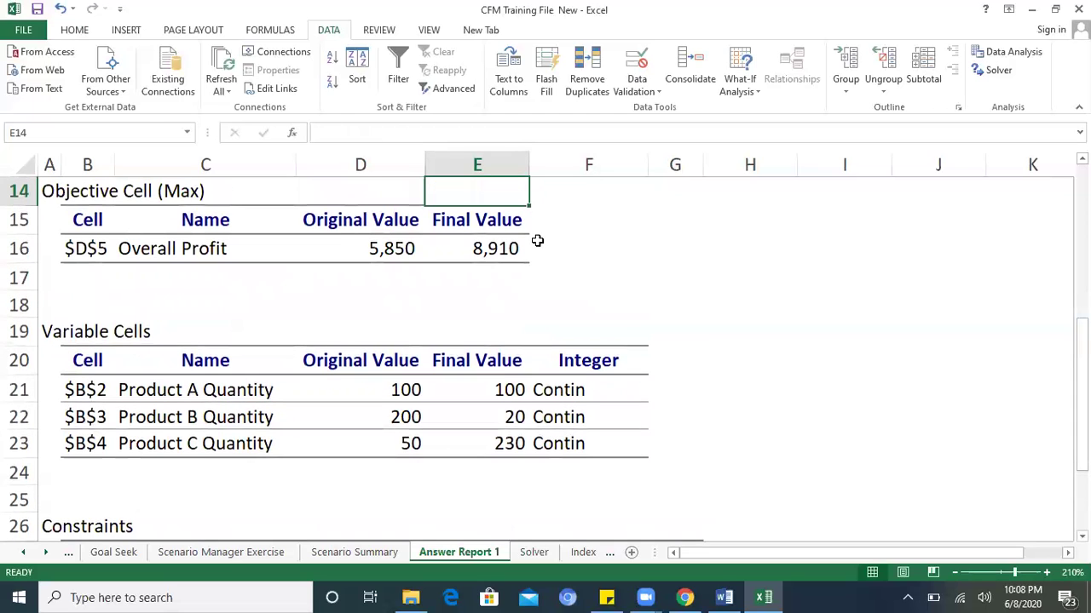
key(Down)
key(Down)
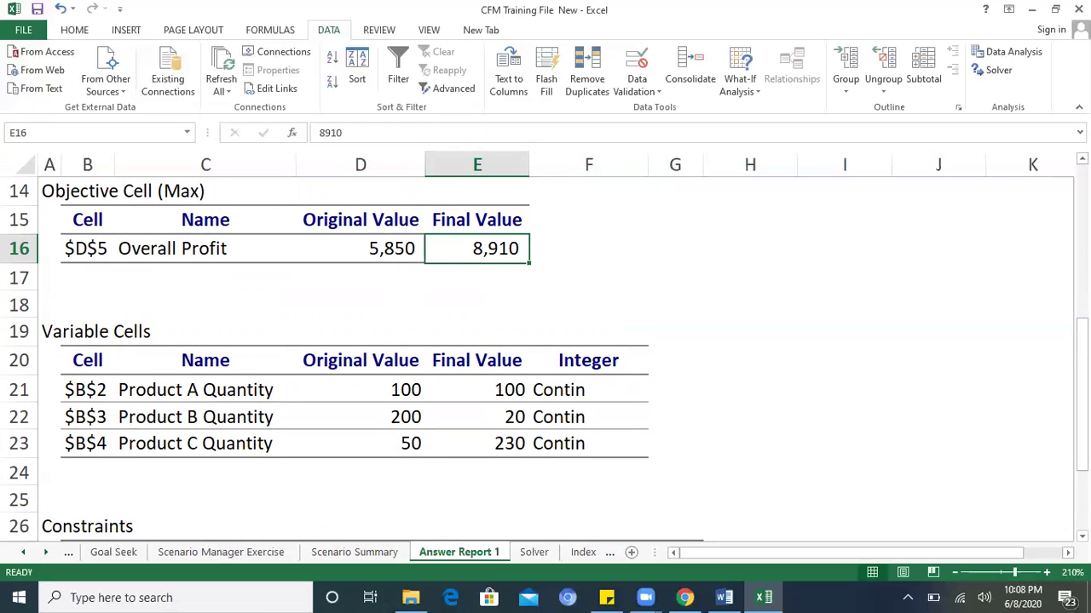
click(1008, 74)
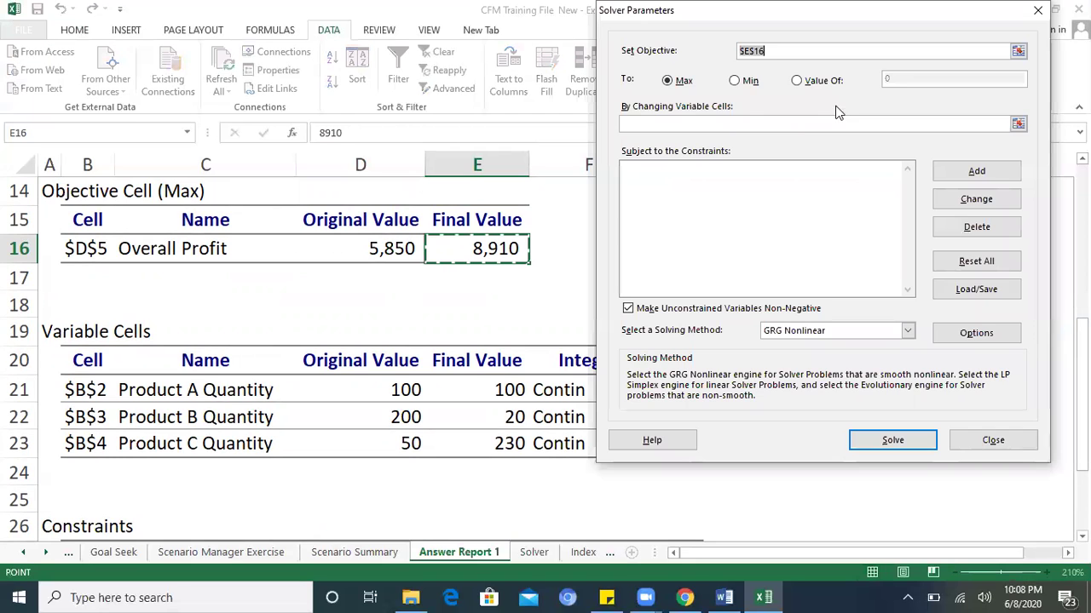
click(1039, 9)
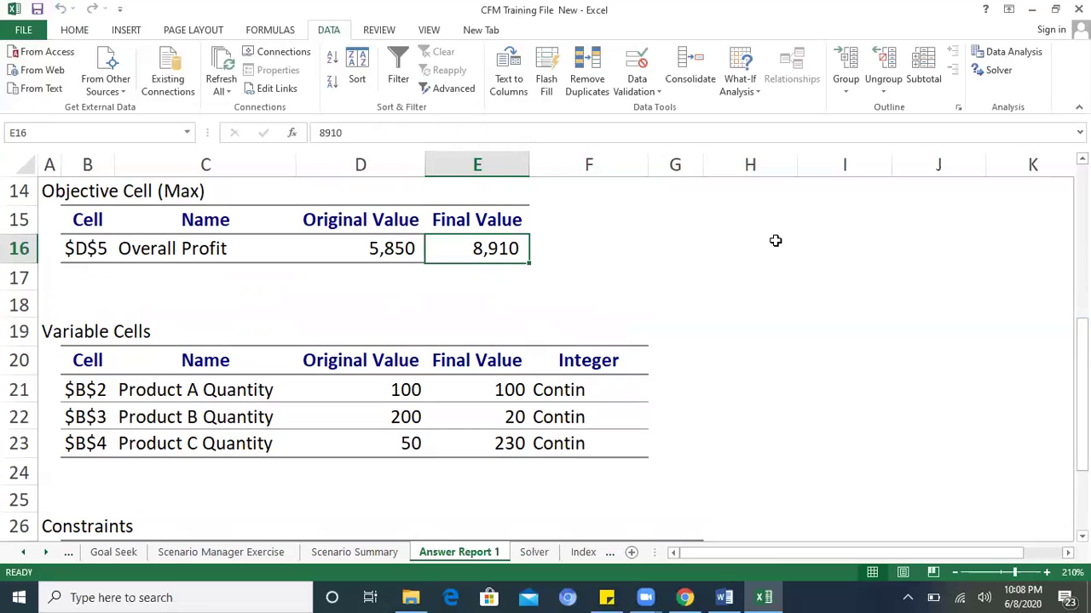